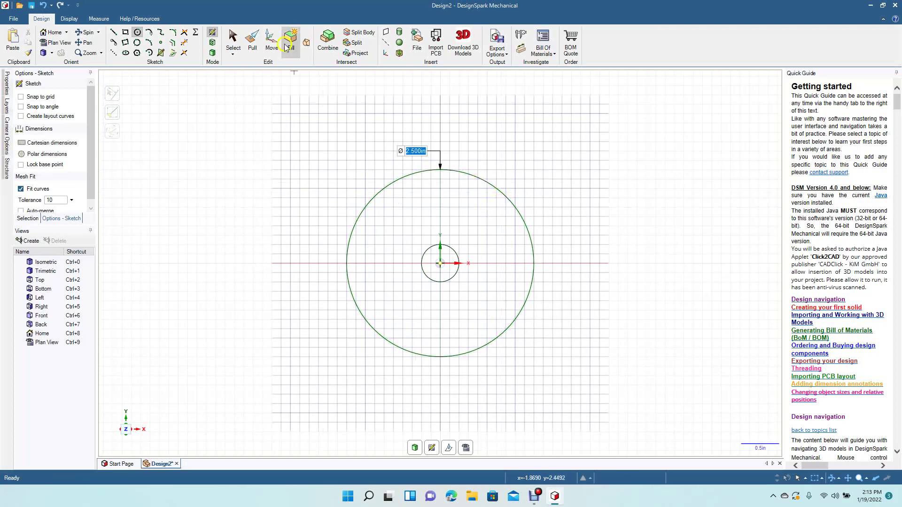
# Step: Draw a vertical line about 2.5 in long across the large circle's diameter and set it as the mirror line
pyautogui.click(233, 41)
pyautogui.click(113, 32)
pyautogui.click(440, 171)
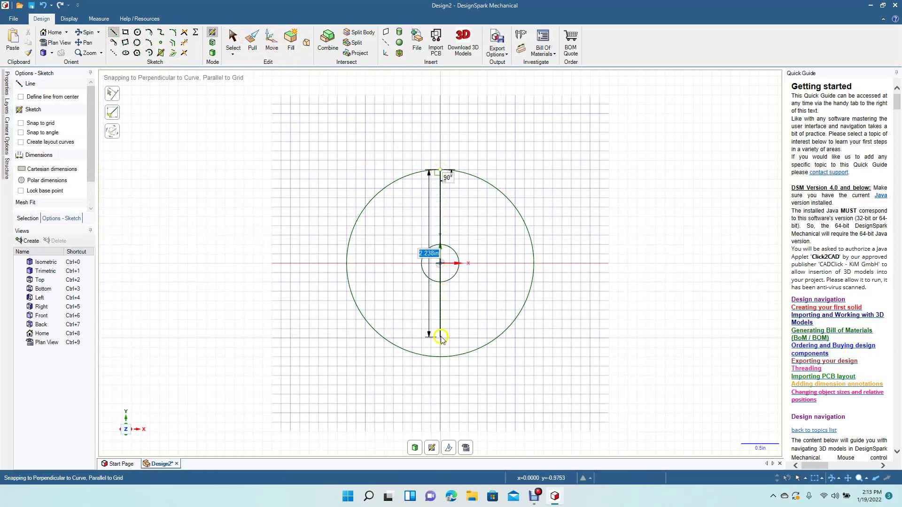
pyautogui.click(440, 355)
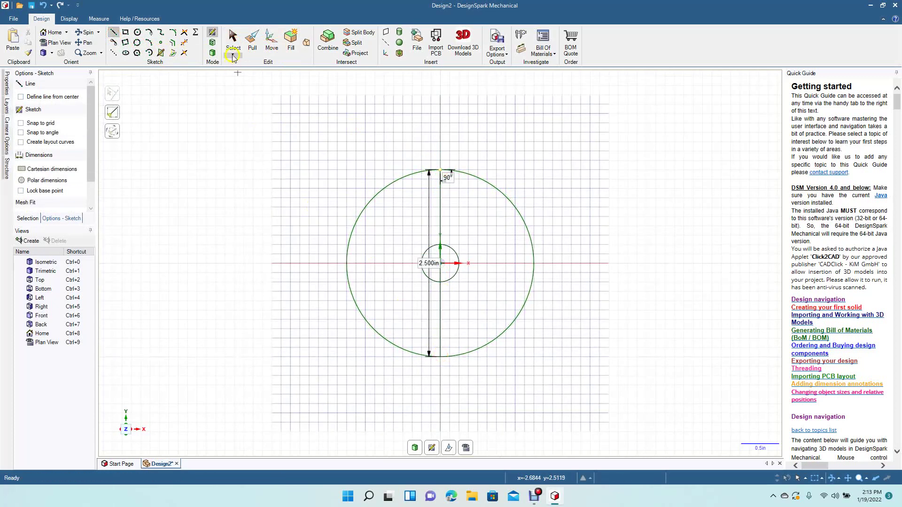
pyautogui.click(233, 43)
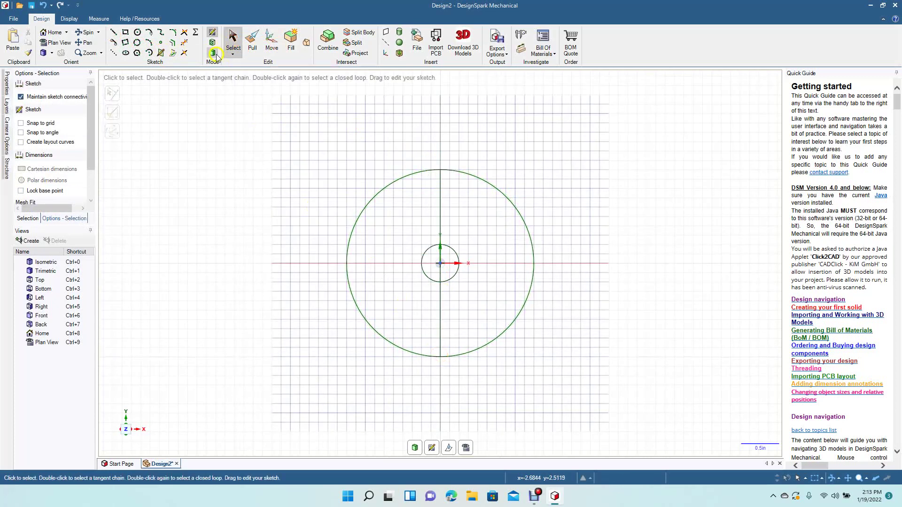
pyautogui.rightClick(439, 191)
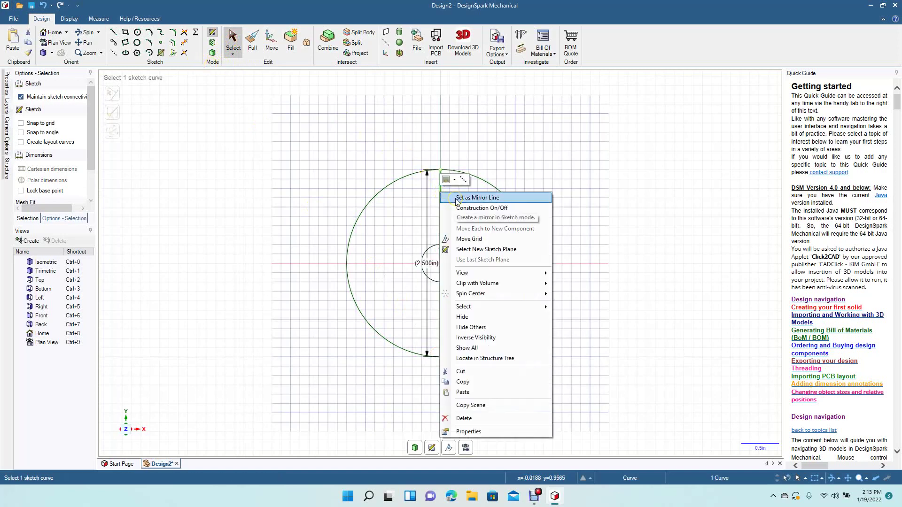
pyautogui.click(461, 198)
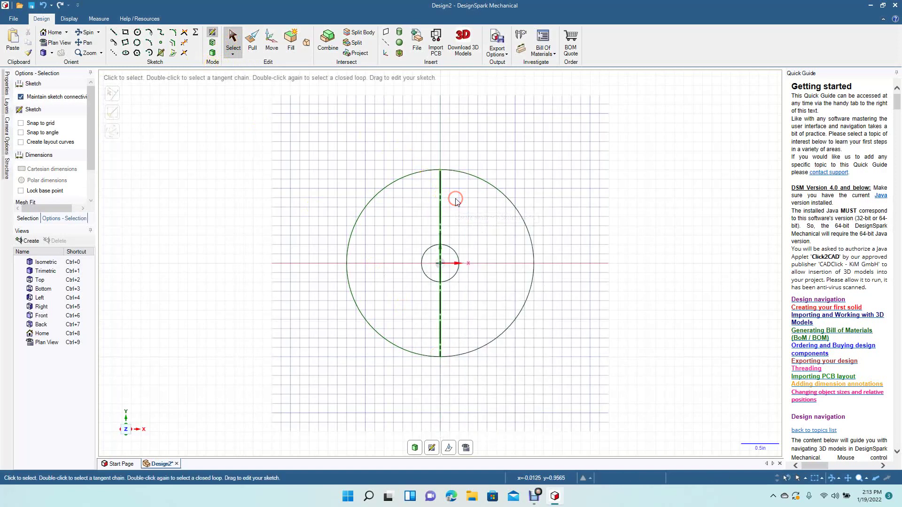
# Step: Sketch a mirrored pair of slanted lines, about 1.057 in long, from the top of the large circle down beside the small circle
pyautogui.click(113, 31)
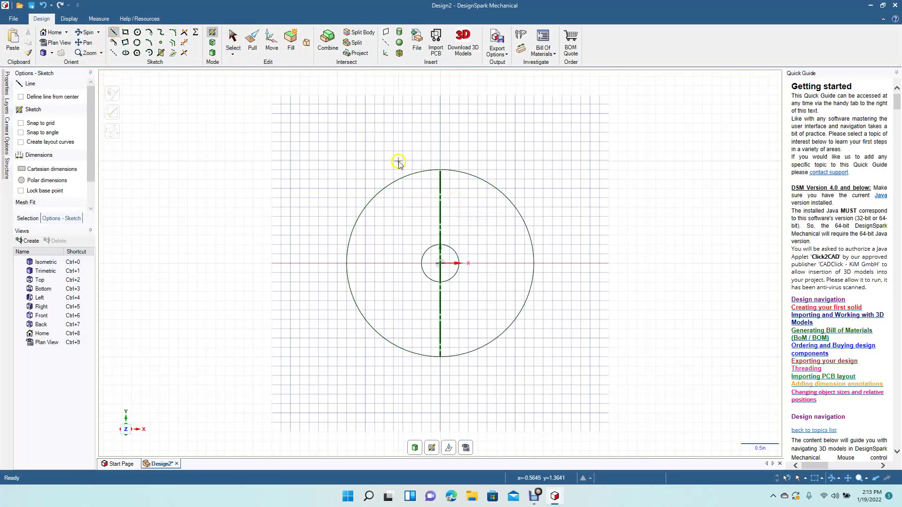
pyautogui.click(427, 172)
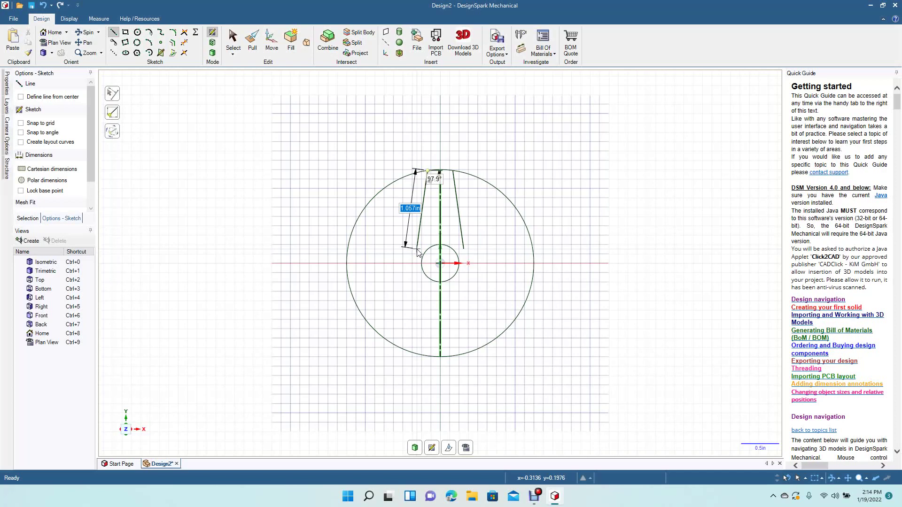
pyautogui.click(417, 249)
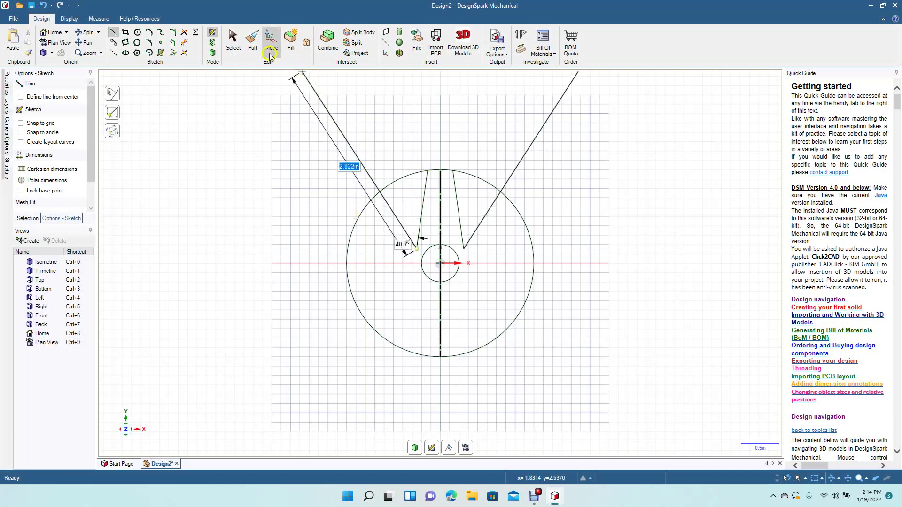
pyautogui.click(234, 47)
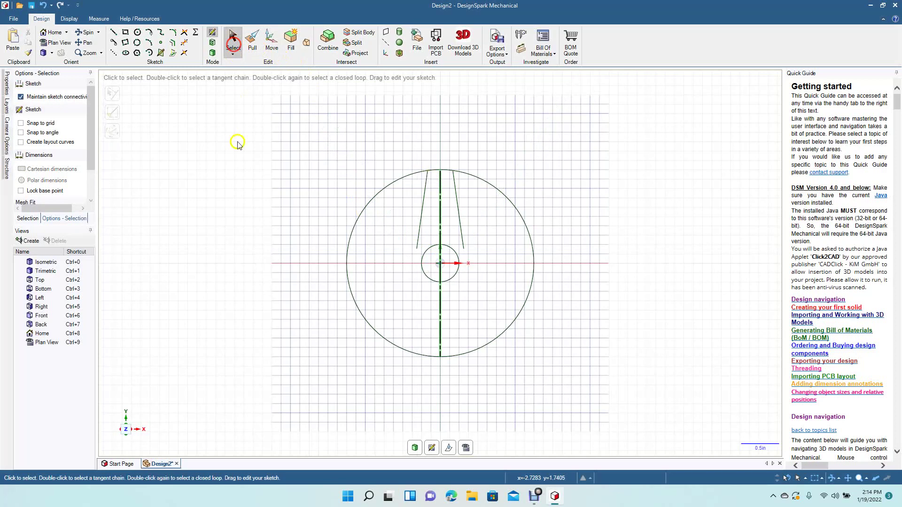
# Step: Replace the small centre circle with a concentric one about 0.735 in in diameter through the lower ends of the slanted lines
pyautogui.click(422, 261)
pyautogui.press('Delete')
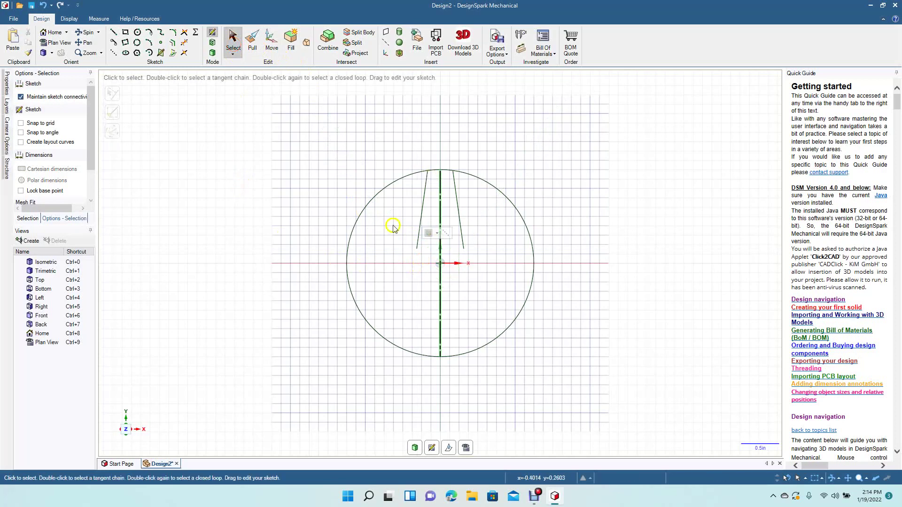
pyautogui.click(138, 33)
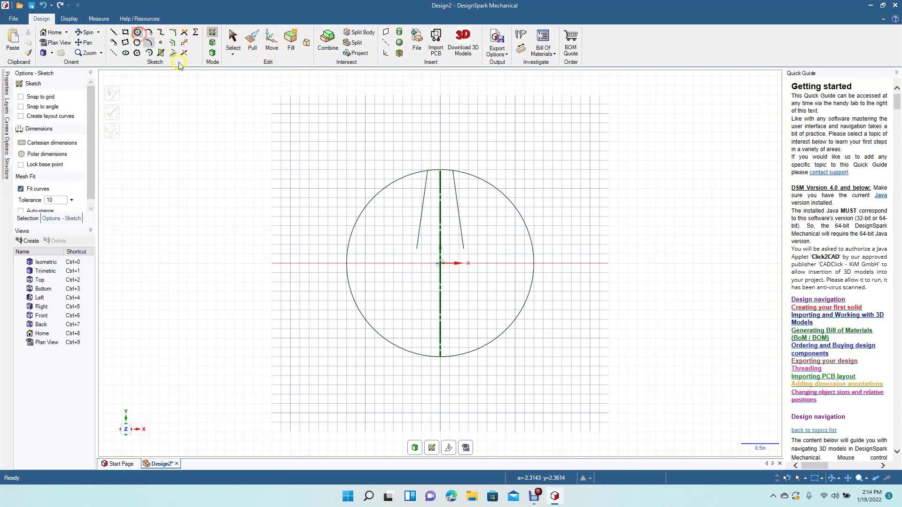
pyautogui.click(440, 264)
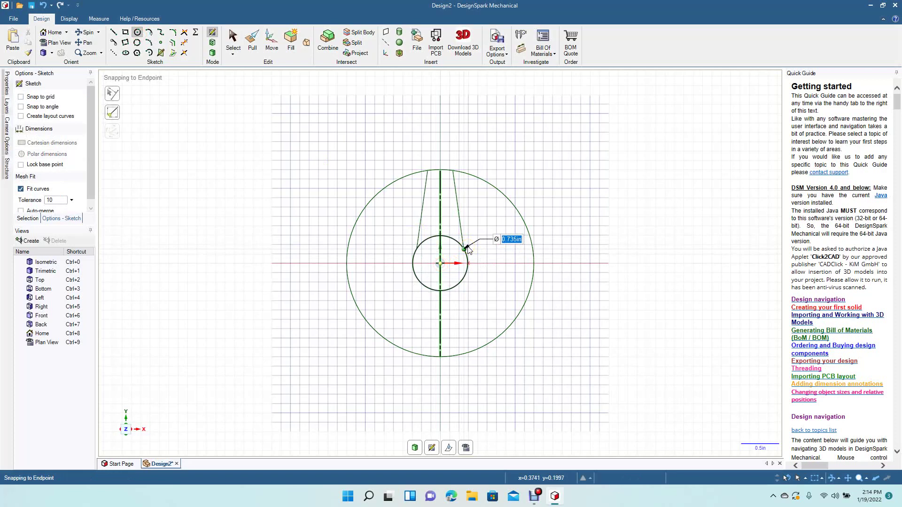
pyautogui.click(467, 248)
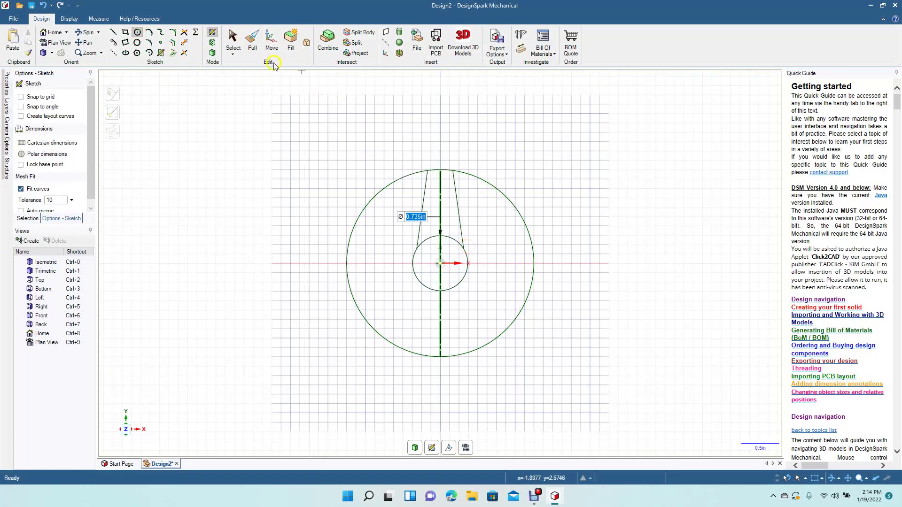
# Step: Delete the vertical mirror line from the sketch
pyautogui.click(233, 39)
pyautogui.click(252, 126)
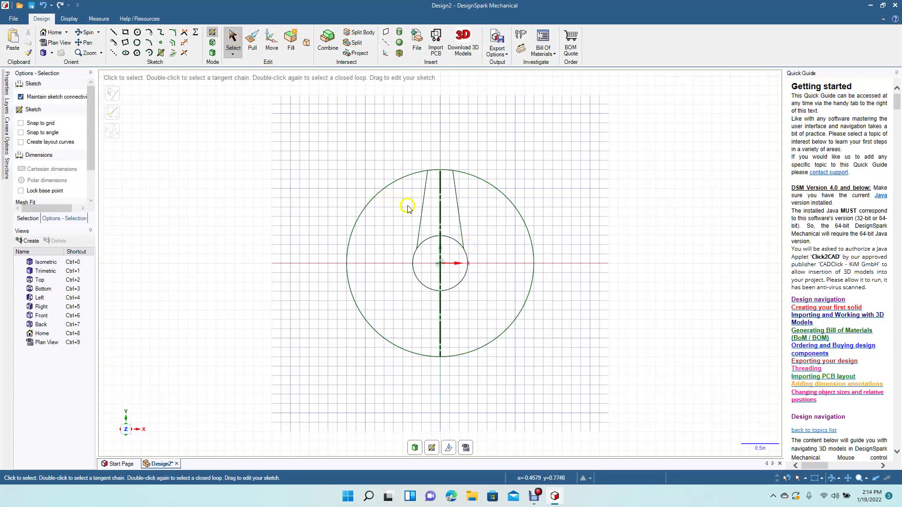
pyautogui.click(441, 216)
pyautogui.press('Delete')
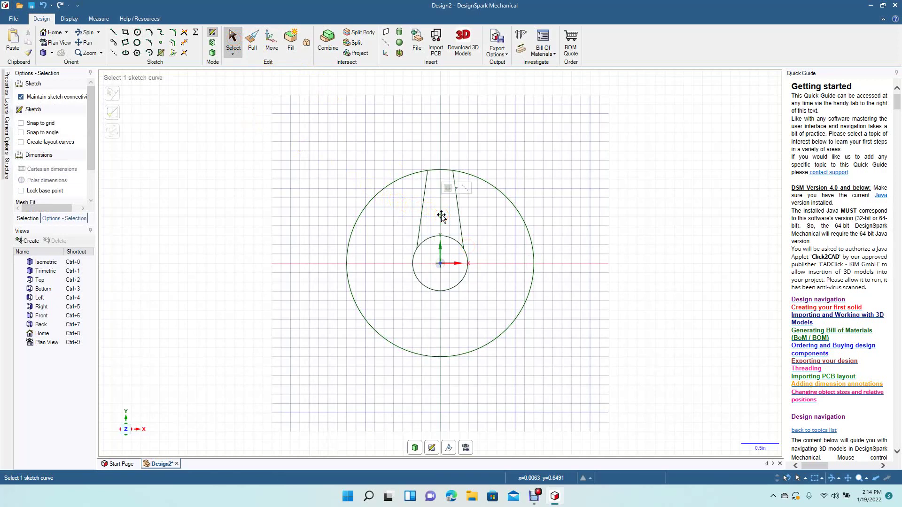
# Step: Create a circular pattern of the two slanted lines about the circle's centre, with a count of 5 at 72° spacing
pyautogui.click(423, 206)
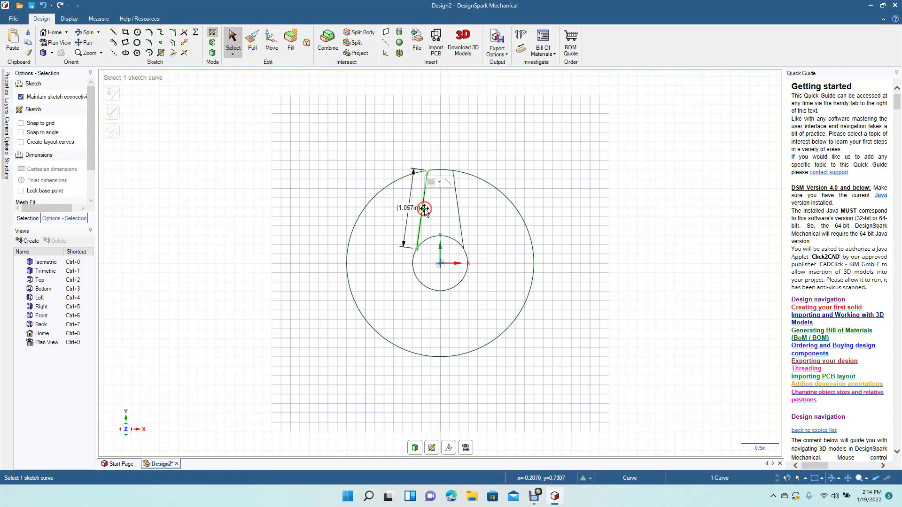
pyautogui.keyDown('ctrl'); pyautogui.click(459, 221); pyautogui.keyUp('ctrl')
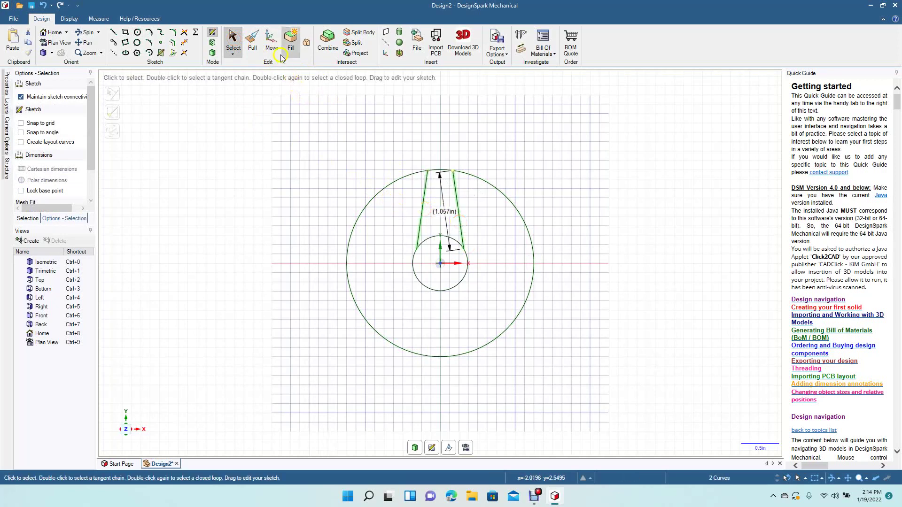
pyautogui.click(272, 41)
pyautogui.click(40, 108)
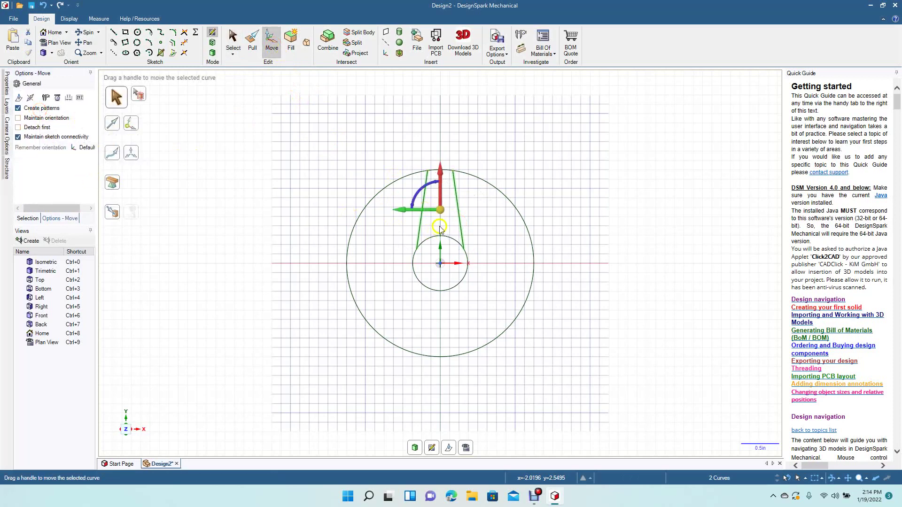
pyautogui.moveTo(441, 213); pyautogui.dragTo(440, 263)
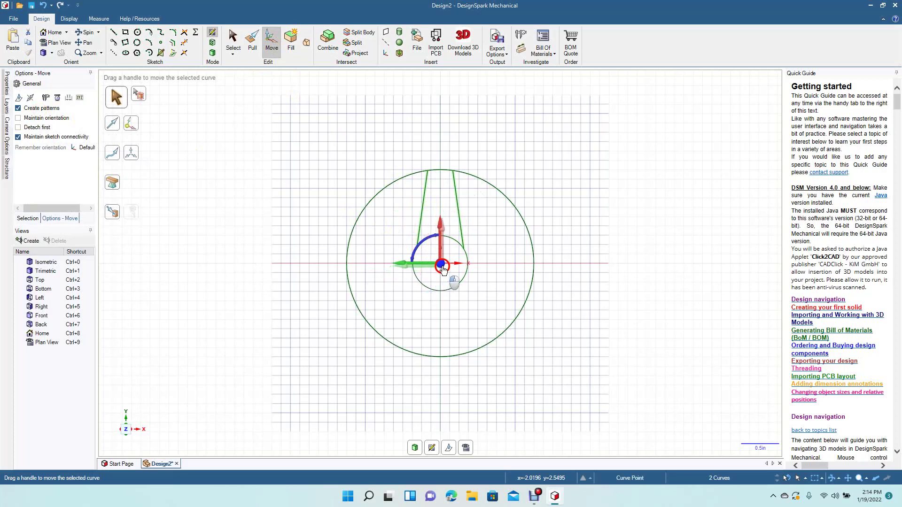
pyautogui.moveTo(414, 250); pyautogui.dragTo(381, 311)
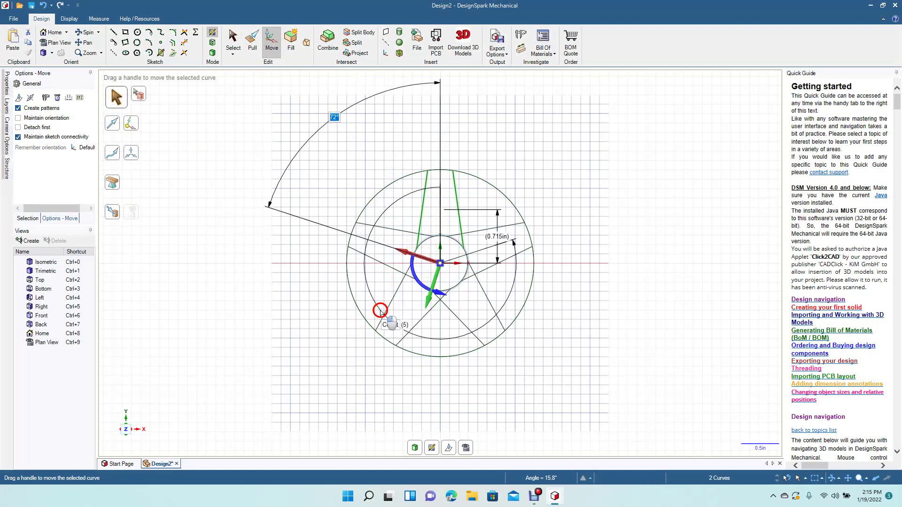
pyautogui.moveTo(381, 311); pyautogui.dragTo(380, 311)
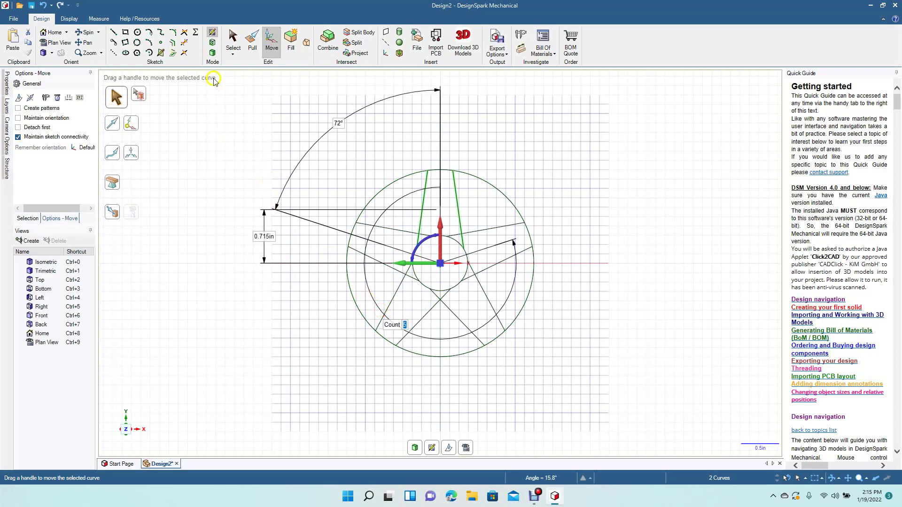
pyautogui.click(233, 41)
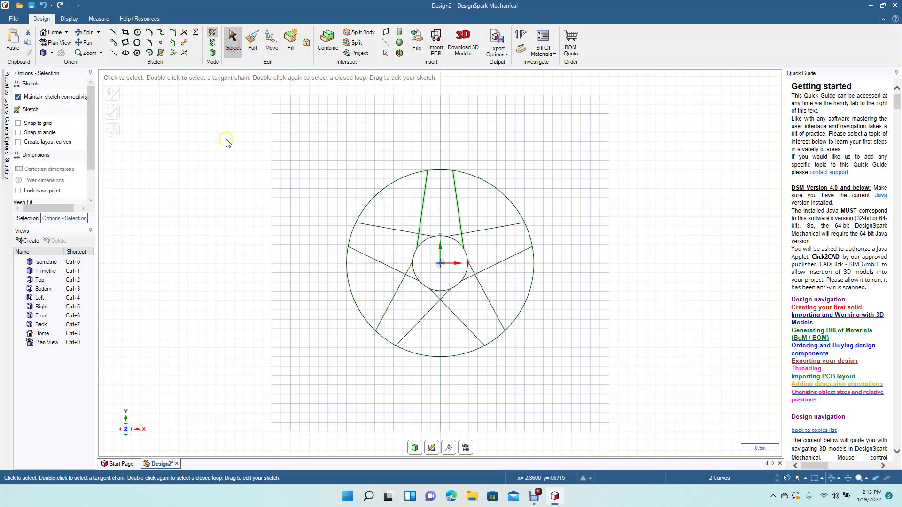
# Step: Trim the inner ends of the slanted lines where neighbouring arms cross around the centre circle
pyautogui.click(185, 43)
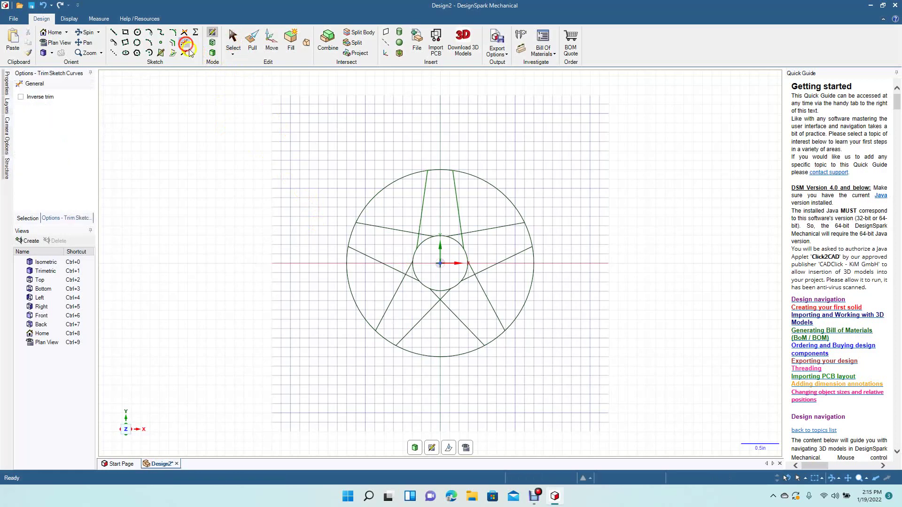
pyautogui.click(424, 234)
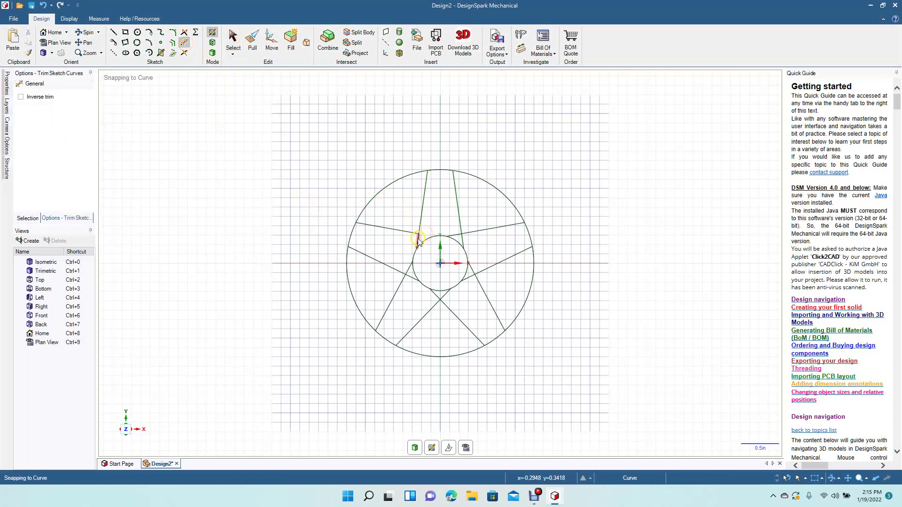
pyautogui.click(409, 275)
pyautogui.click(431, 293)
pyautogui.click(440, 296)
pyautogui.click(445, 297)
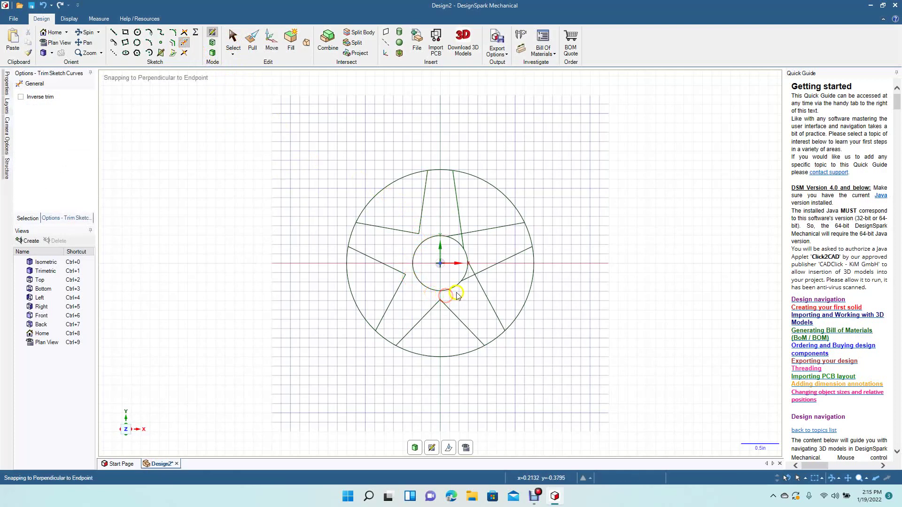
pyautogui.click(474, 273)
pyautogui.click(471, 268)
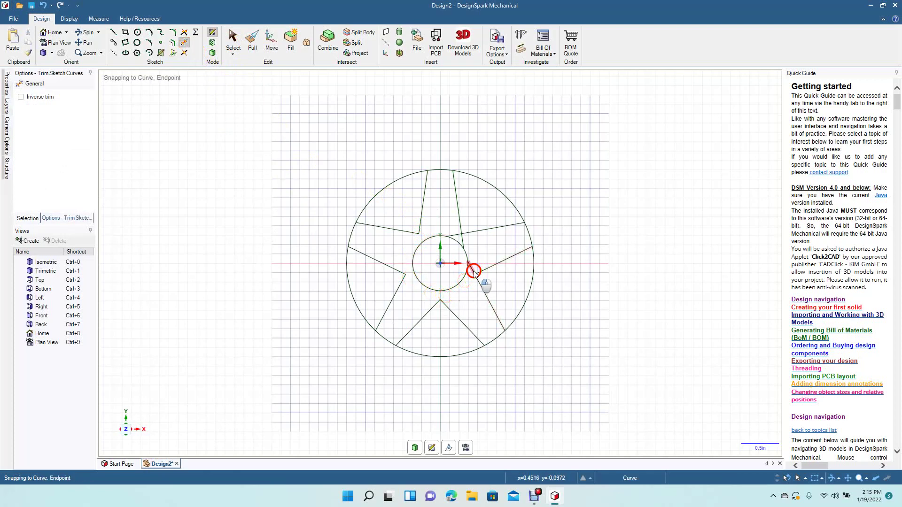
pyautogui.click(465, 248)
pyautogui.click(454, 234)
# Step: Trim away the five arcs of the large circle between the arms, keeping the arcs at the arm tips
pyautogui.click(482, 183)
pyautogui.click(393, 182)
pyautogui.click(347, 284)
pyautogui.click(419, 354)
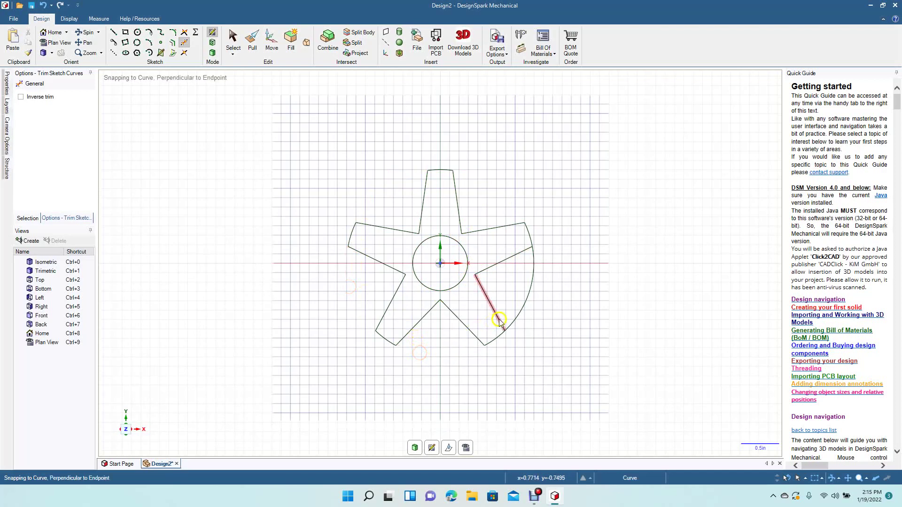
pyautogui.click(520, 312)
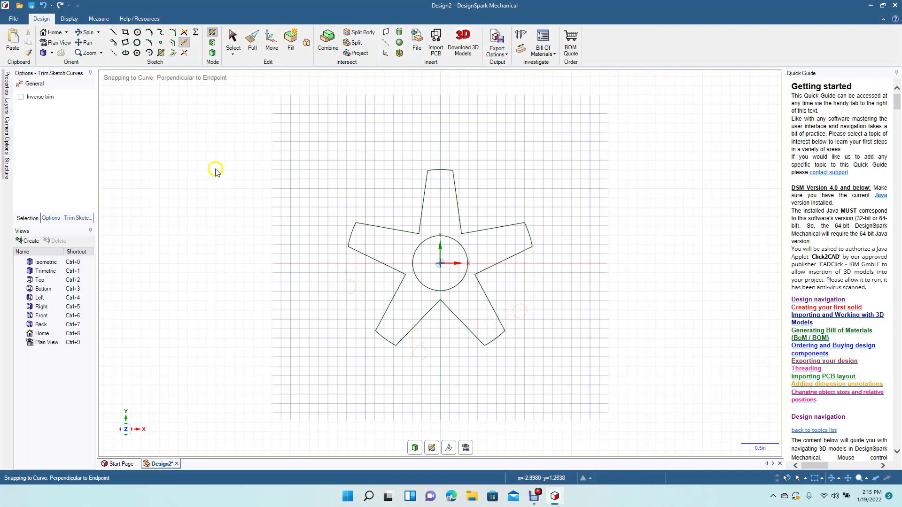
# Step: Draw a 0.3 in diameter circle at the centre of the sketch
pyautogui.click(137, 32)
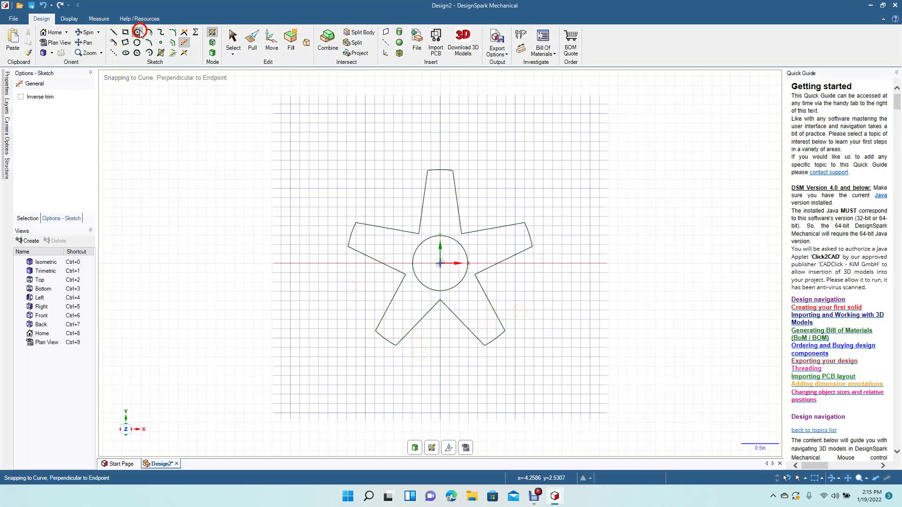
pyautogui.click(441, 265)
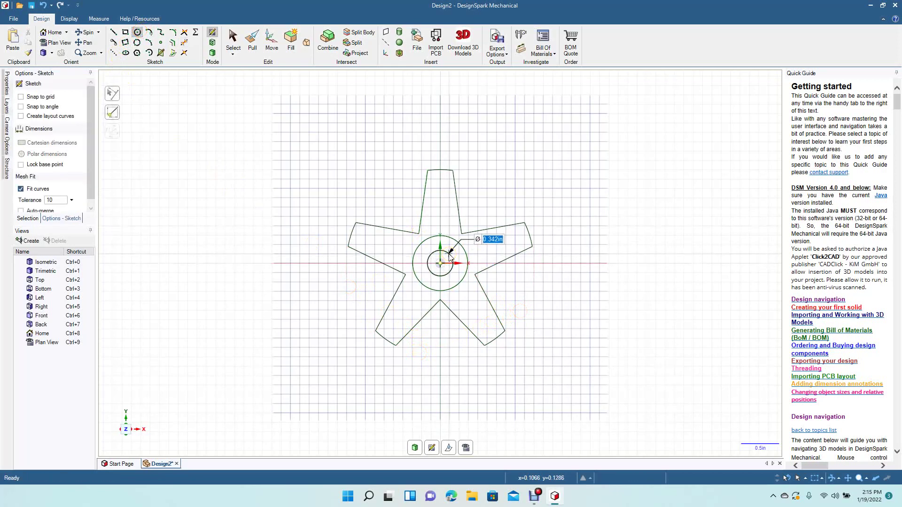
pyautogui.write('0.3')
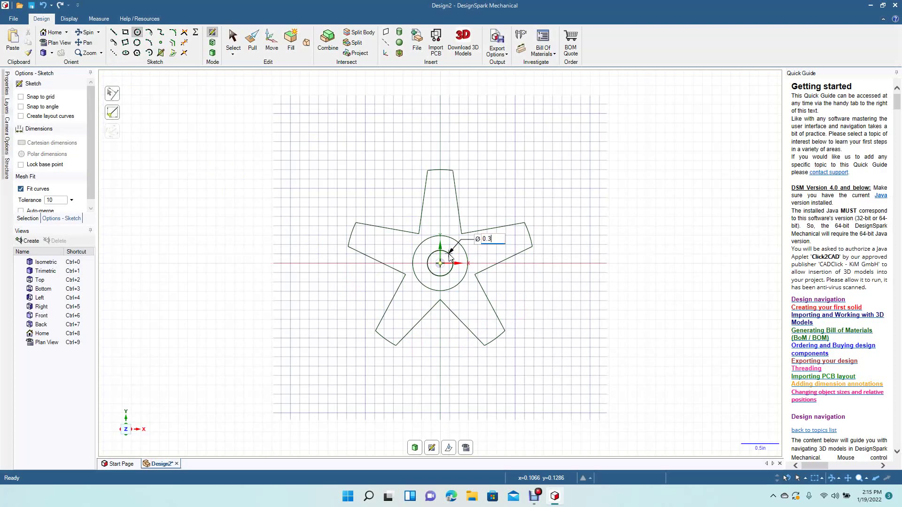
pyautogui.press('Return')
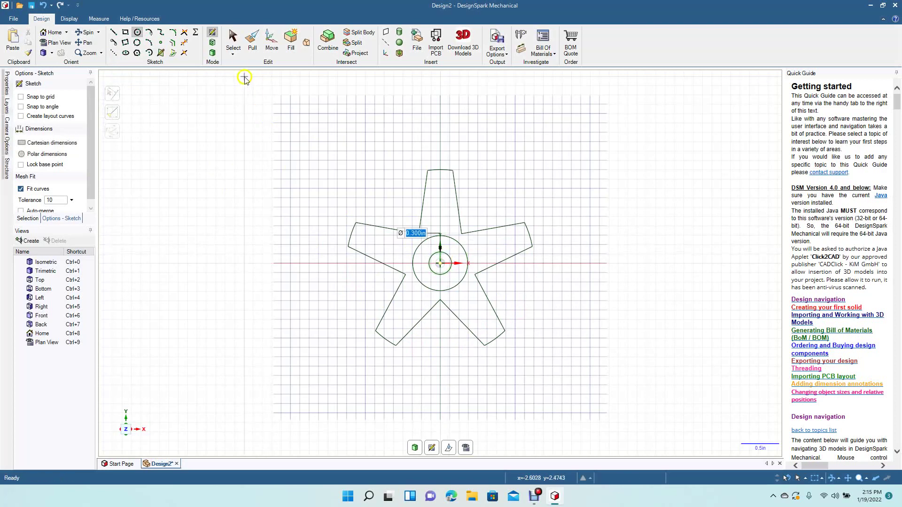
pyautogui.click(234, 37)
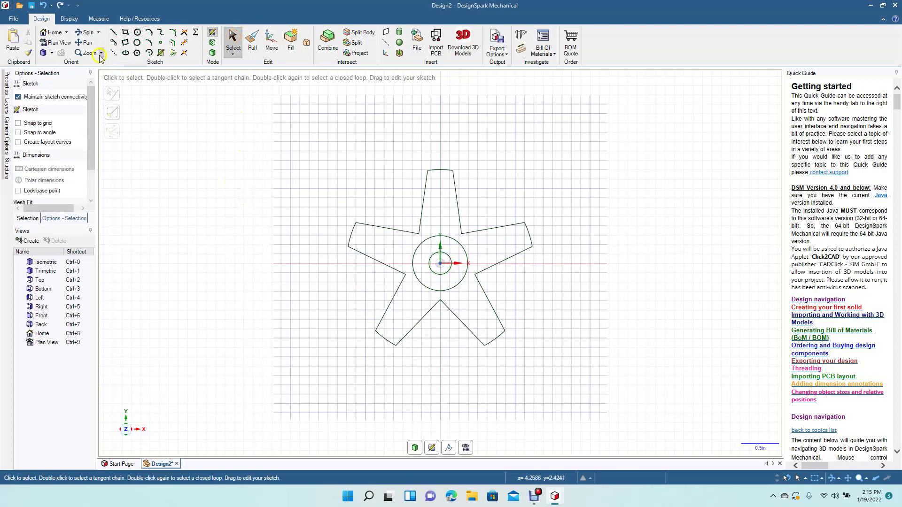
# Step: Pull the five-armed face around the hub circle 0.3 in toward the front to make it solid
pyautogui.click(87, 33)
pyautogui.moveTo(252, 255); pyautogui.dragTo(212, 258)
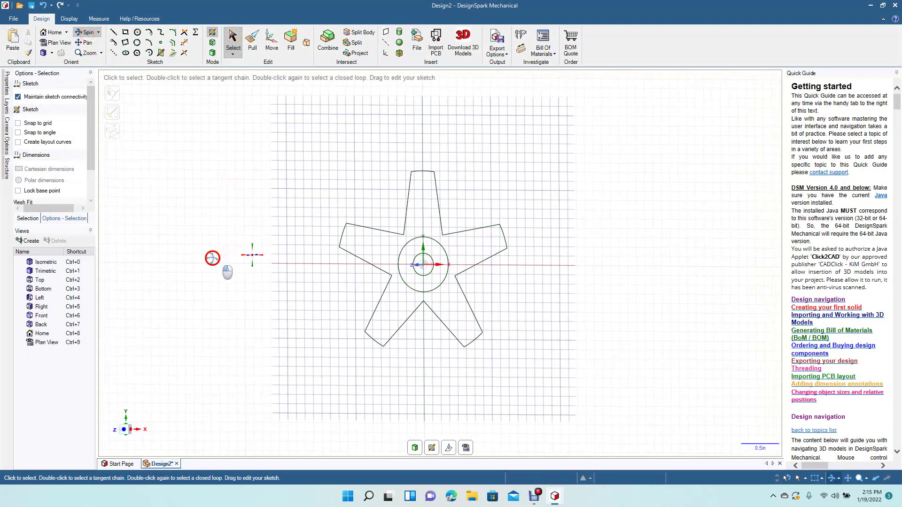
pyautogui.click(252, 42)
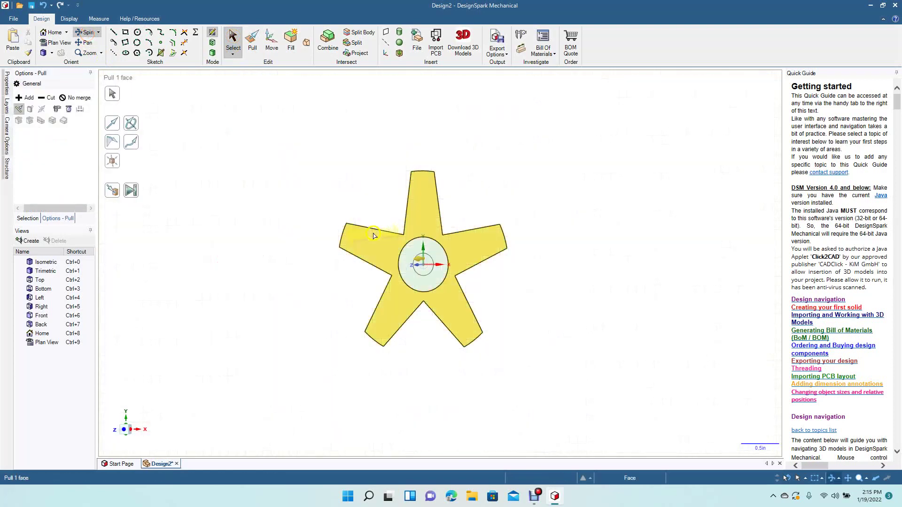
pyautogui.click(375, 243)
pyautogui.moveTo(375, 242); pyautogui.dragTo(366, 254)
pyautogui.write('0.')
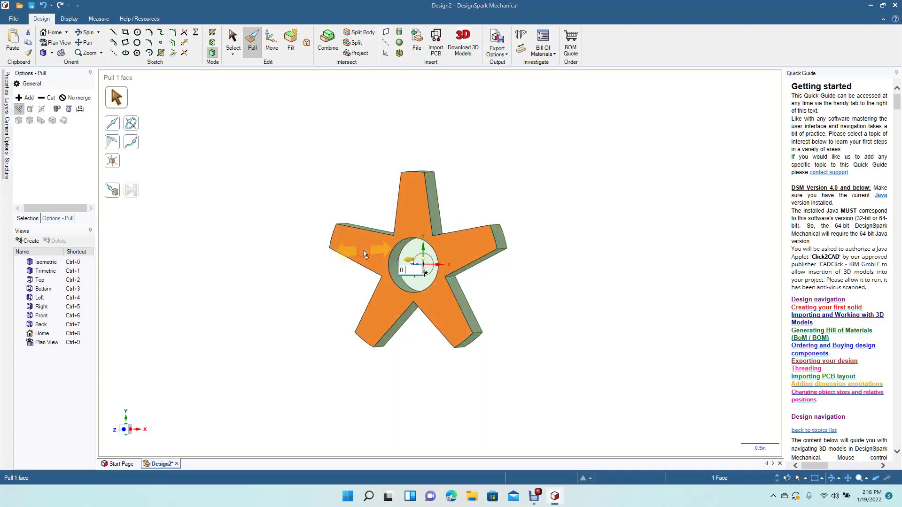
pyautogui.write('3')
pyautogui.press('Return')
pyautogui.click(233, 41)
pyautogui.click(272, 204)
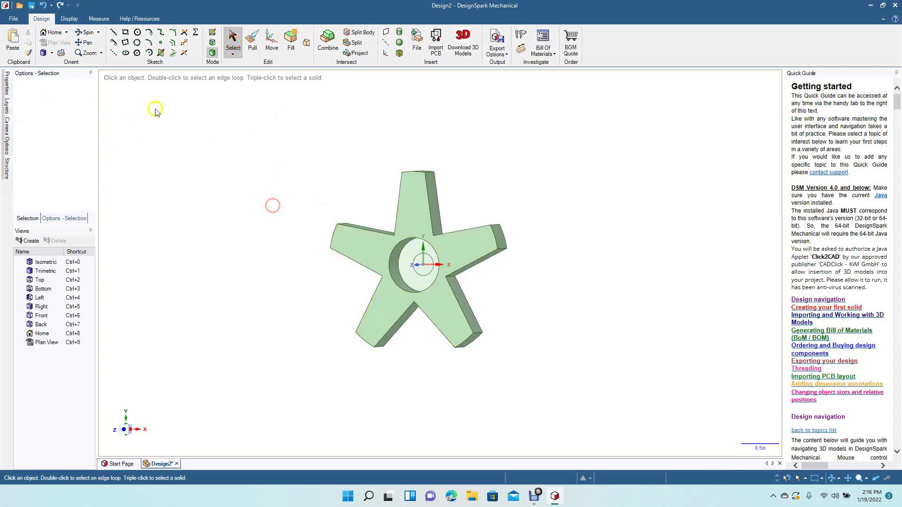
pyautogui.click(86, 33)
pyautogui.moveTo(223, 253); pyautogui.dragTo(17, 279)
pyautogui.click(247, 44)
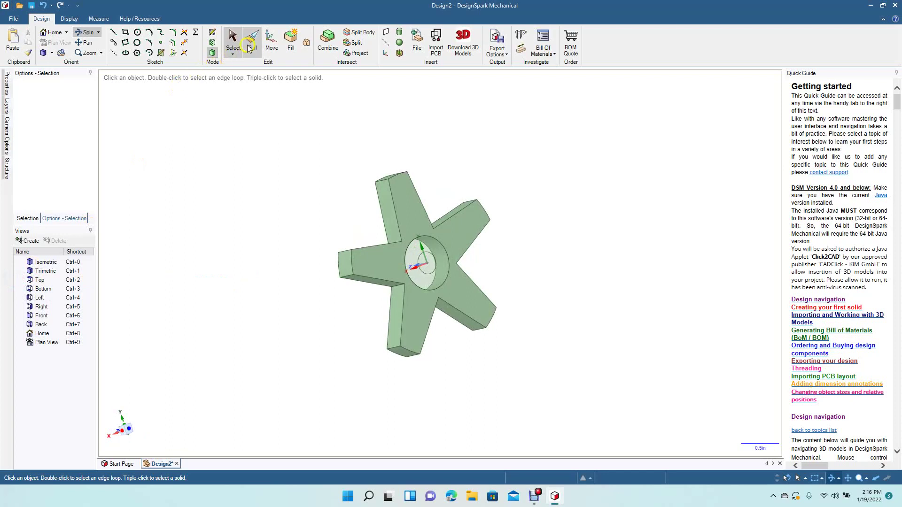
pyautogui.click(413, 255)
pyautogui.moveTo(413, 255); pyautogui.dragTo(439, 257)
pyautogui.hotkey('ctrl', 'z')
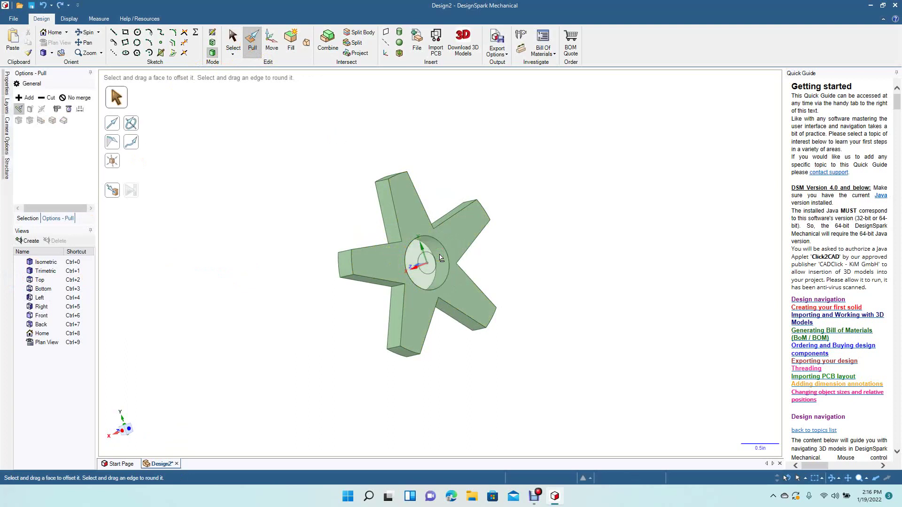
# Step: Pull the ring face around the centre hole 0.5 in out of the back of the arms to form the hub
pyautogui.click(415, 259)
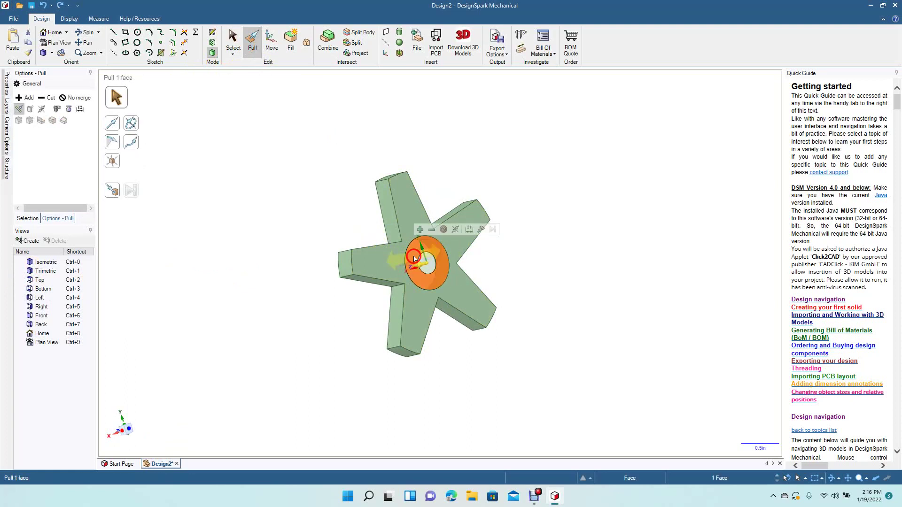
pyautogui.press('Return')
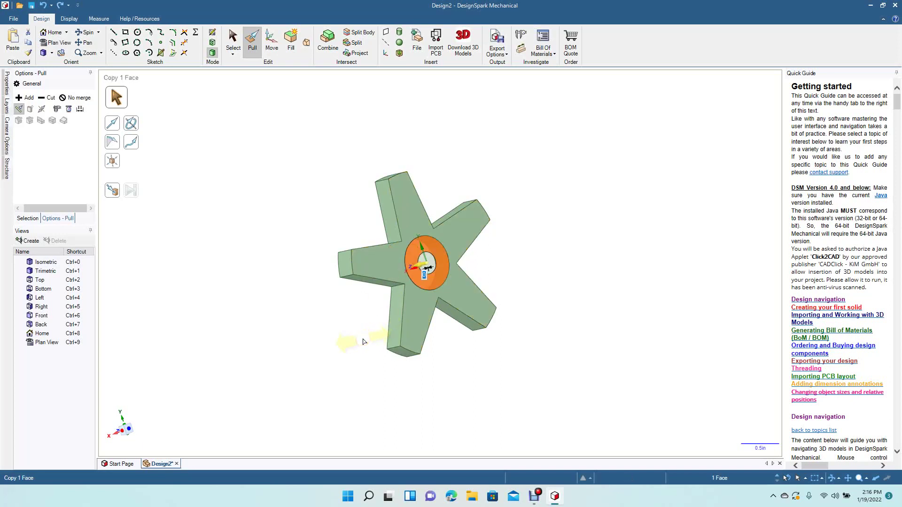
pyautogui.click(416, 269)
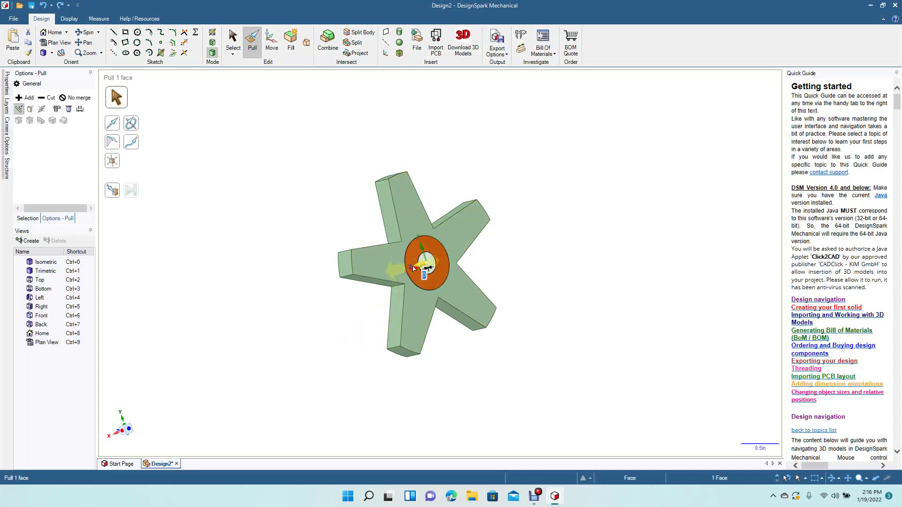
pyautogui.moveTo(410, 260); pyautogui.dragTo(441, 255)
pyautogui.write('0.5')
pyautogui.press('Return')
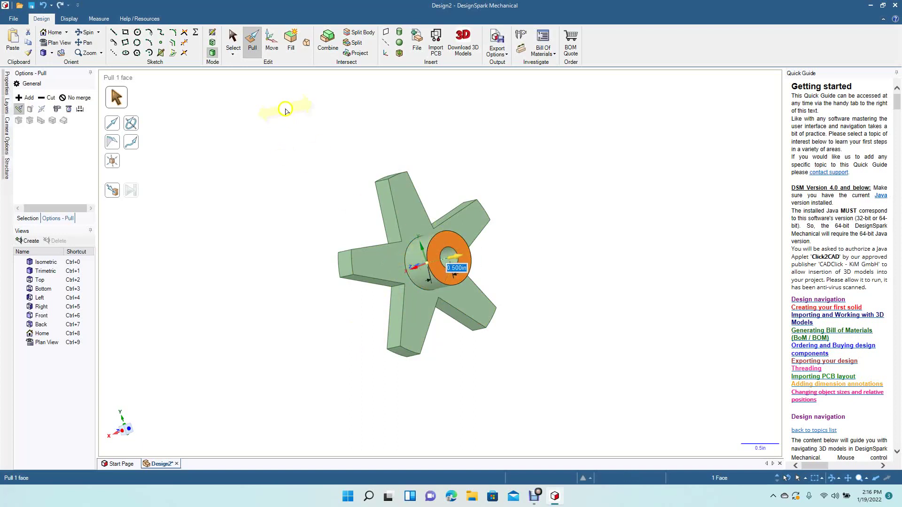
pyautogui.click(231, 33)
pyautogui.click(237, 111)
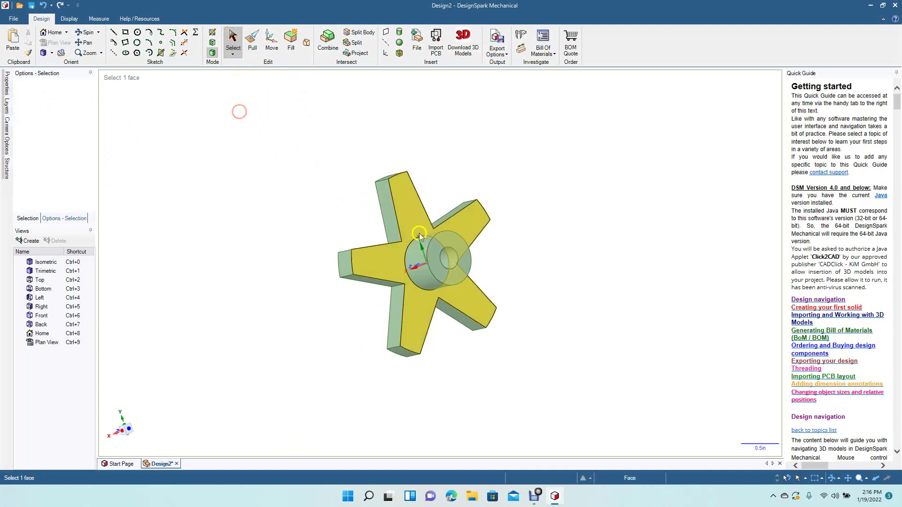
# Step: Sketch a hexagon with a 0.5 in internal diameter on the hub's recessed front face, centred on the hole
pyautogui.click(84, 32)
pyautogui.moveTo(227, 302); pyautogui.dragTo(429, 273)
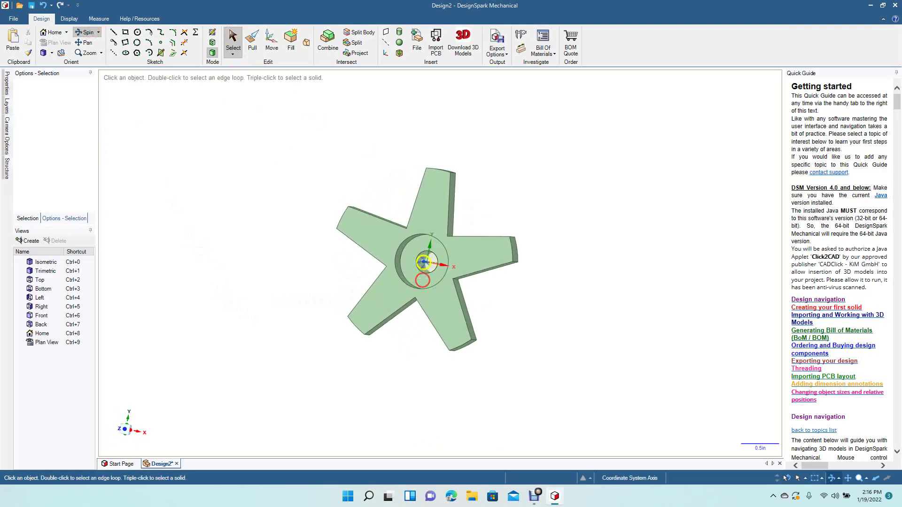
pyautogui.click(232, 42)
pyautogui.click(408, 254)
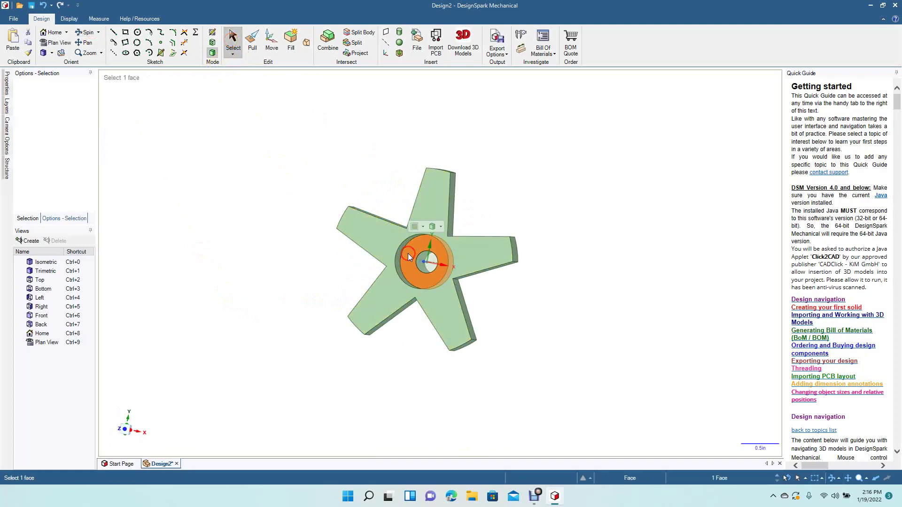
pyautogui.click(56, 42)
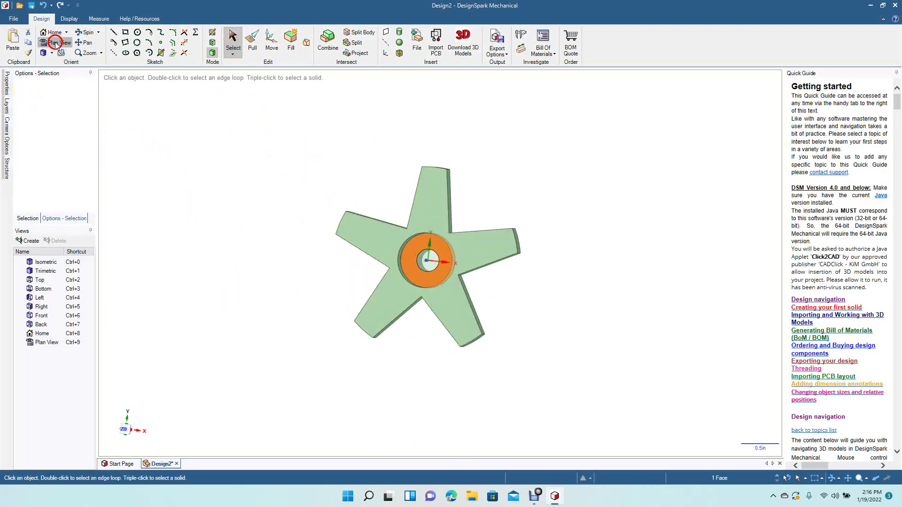
pyautogui.click(136, 53)
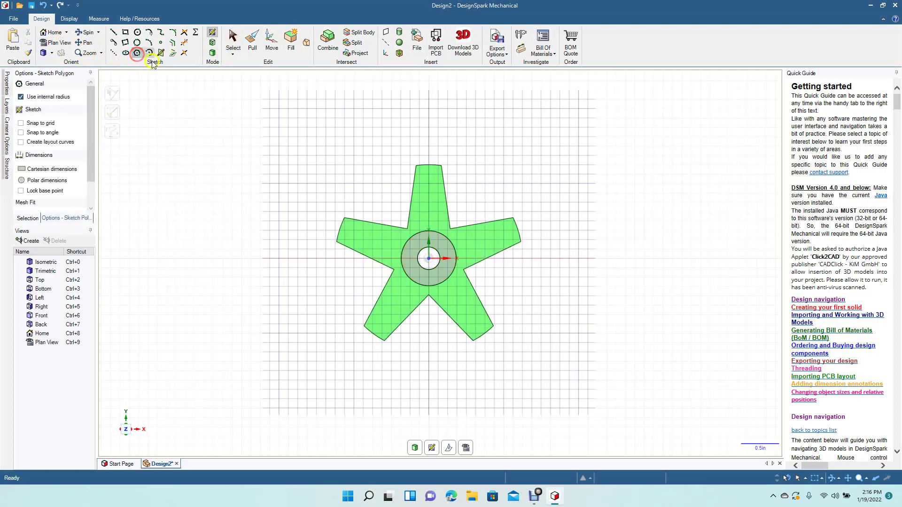
pyautogui.click(428, 259)
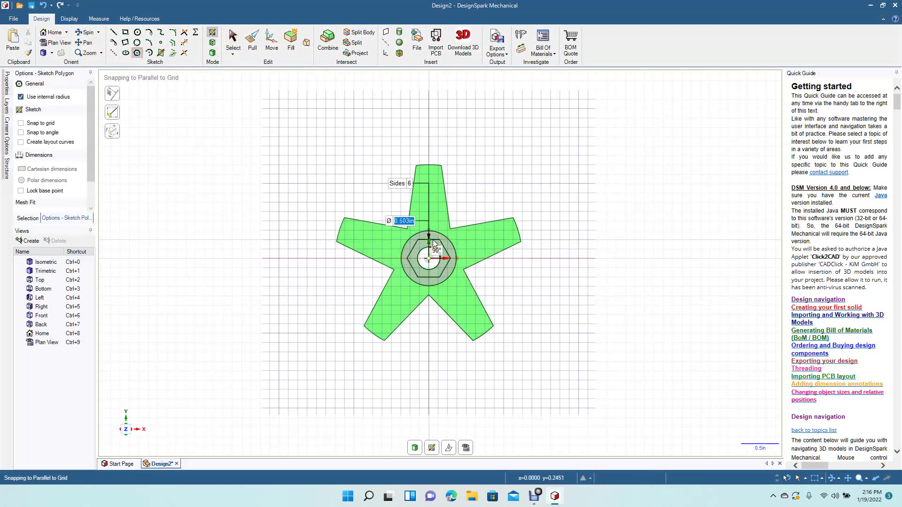
pyautogui.write('0.5')
pyautogui.press('Return')
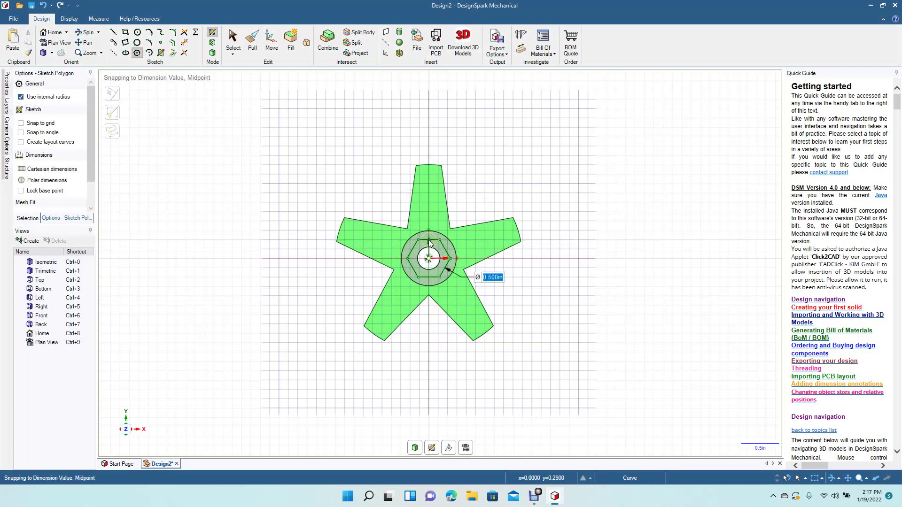
pyautogui.click(233, 42)
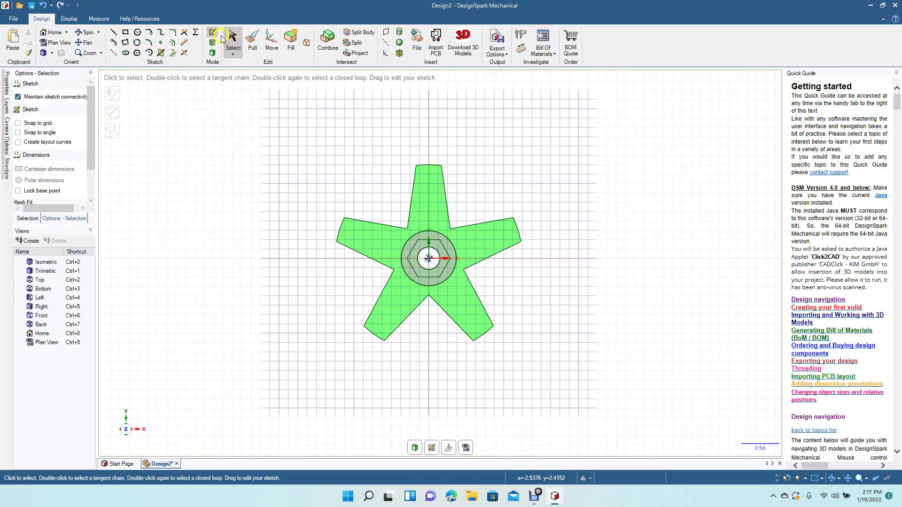
# Step: Pull the hexagonal face into the hub to cut a hexagonal pocket around the centre hole
pyautogui.click(252, 43)
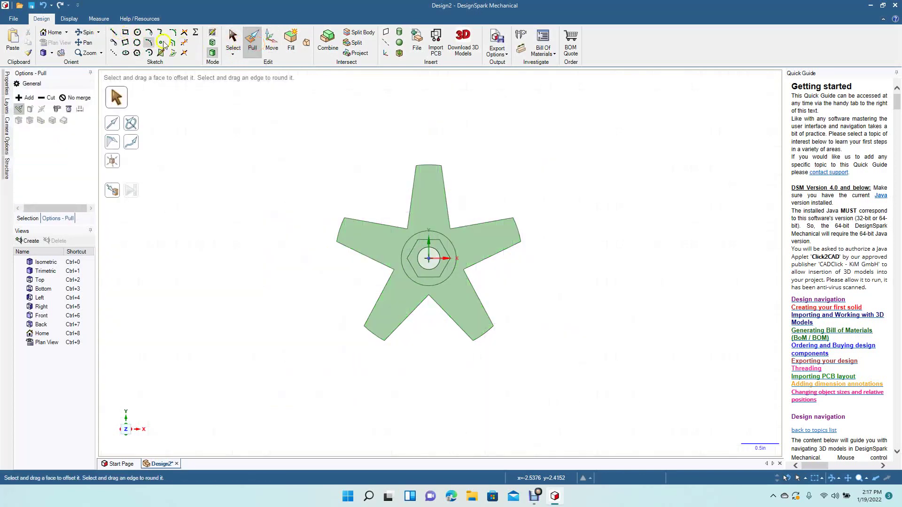
pyautogui.click(85, 33)
pyautogui.moveTo(216, 211); pyautogui.dragTo(189, 217)
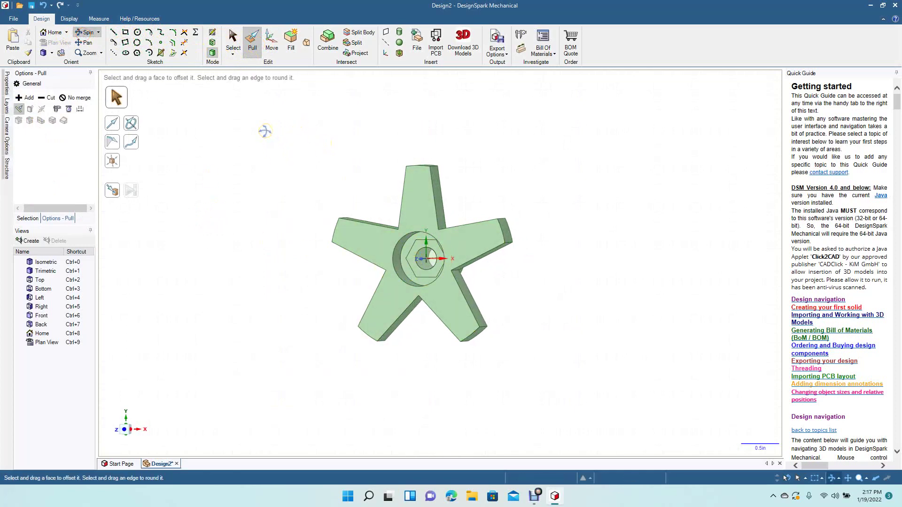
pyautogui.click(254, 41)
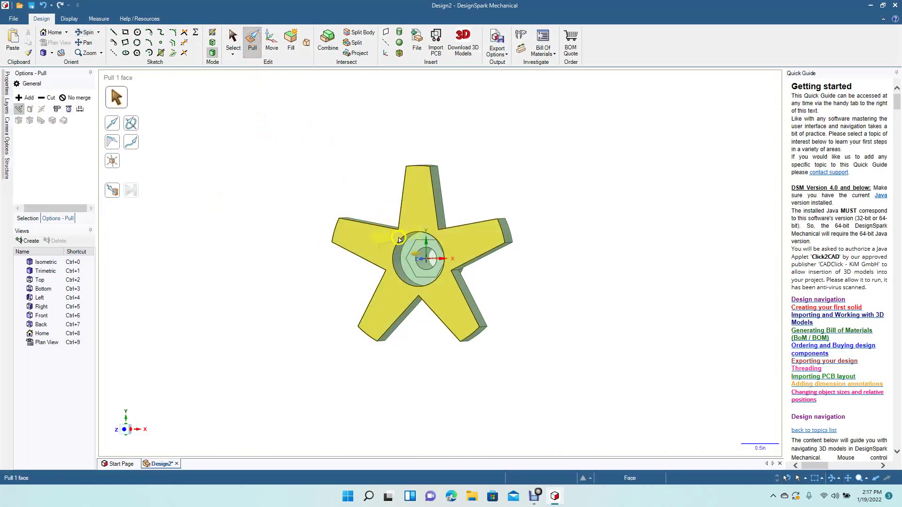
pyautogui.click(410, 254)
pyautogui.moveTo(411, 254); pyautogui.dragTo(419, 257)
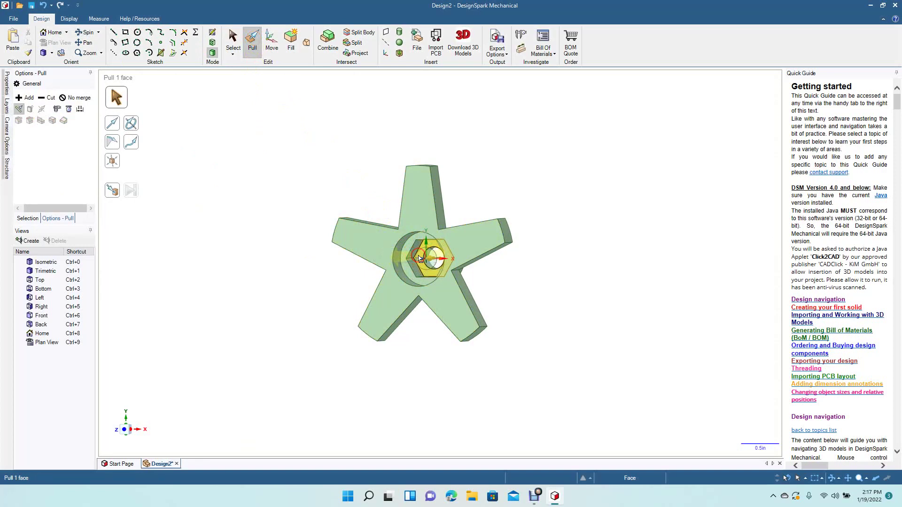
pyautogui.moveTo(420, 258); pyautogui.dragTo(420, 258)
pyautogui.click(233, 41)
pyautogui.click(246, 121)
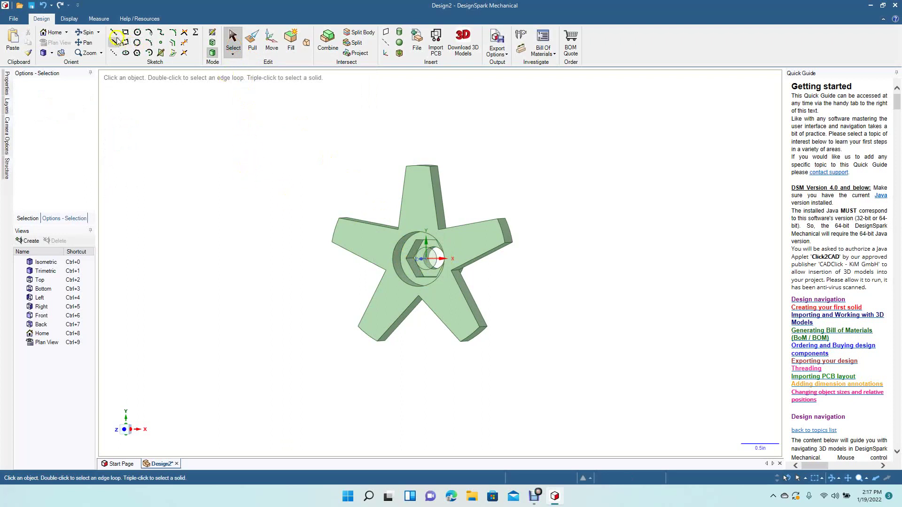
# Step: Delete the leftover circular surface covering the centre hole inside the hexagonal pocket
pyautogui.moveTo(168, 128)
pyautogui.mouseDown()
pyautogui.moveTo(204, 135)
pyautogui.moveTo(181, 122)
pyautogui.moveTo(173, 130)
pyautogui.mouseUp()
pyautogui.click(233, 41)
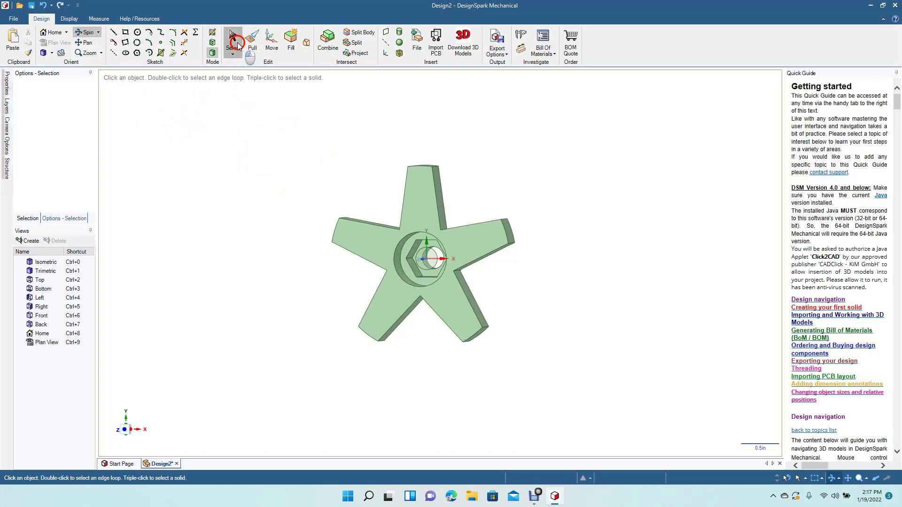
pyautogui.click(427, 266)
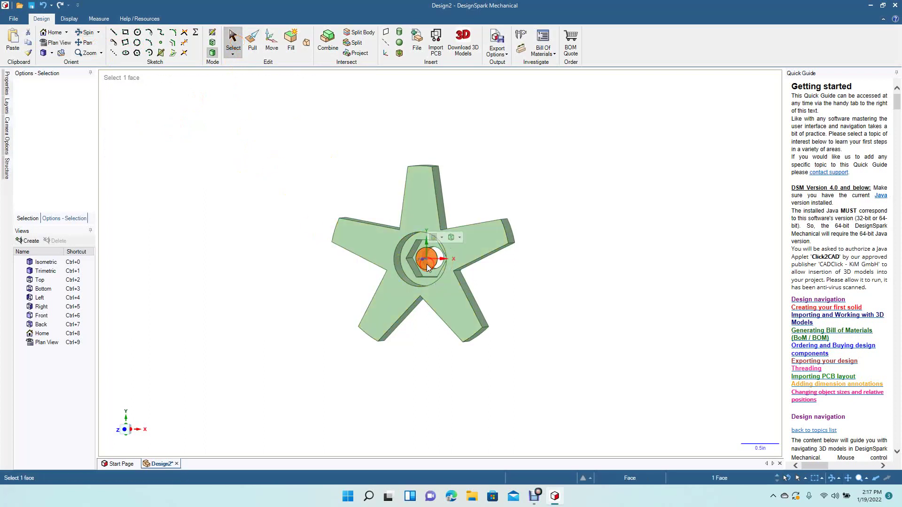
pyautogui.click(174, 52)
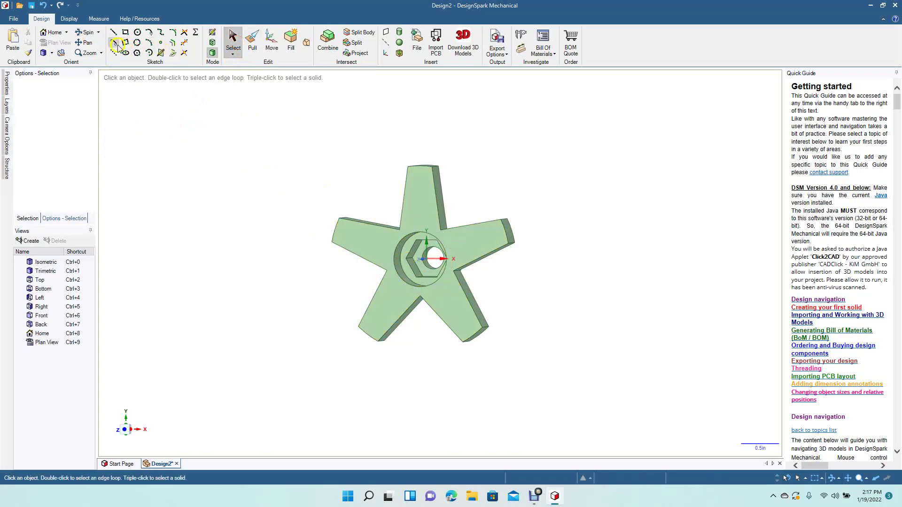
# Step: Round the whole outer edge loop of the arms' front face with a radius of 0.04 in
pyautogui.click(83, 32)
pyautogui.moveTo(316, 336); pyautogui.dragTo(326, 345)
pyautogui.moveTo(300, 319)
pyautogui.mouseDown()
pyautogui.moveTo(243, 306)
pyautogui.moveTo(177, 318)
pyautogui.moveTo(77, 317)
pyautogui.moveTo(332, 329)
pyautogui.moveTo(332, 347)
pyautogui.moveTo(300, 323)
pyautogui.mouseUp()
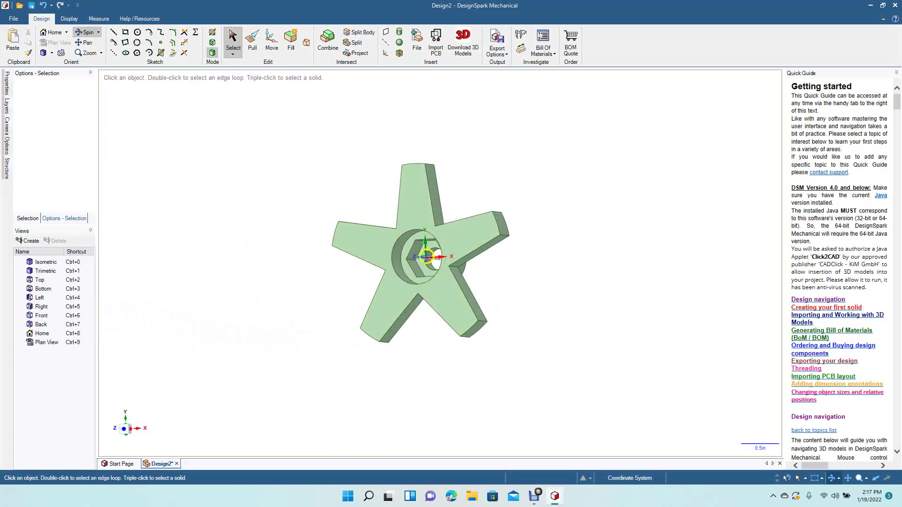
pyautogui.moveTo(425, 256); pyautogui.dragTo(258, 276)
pyautogui.moveTo(310, 305); pyautogui.dragTo(474, 288)
pyautogui.click(253, 41)
pyautogui.click(440, 215)
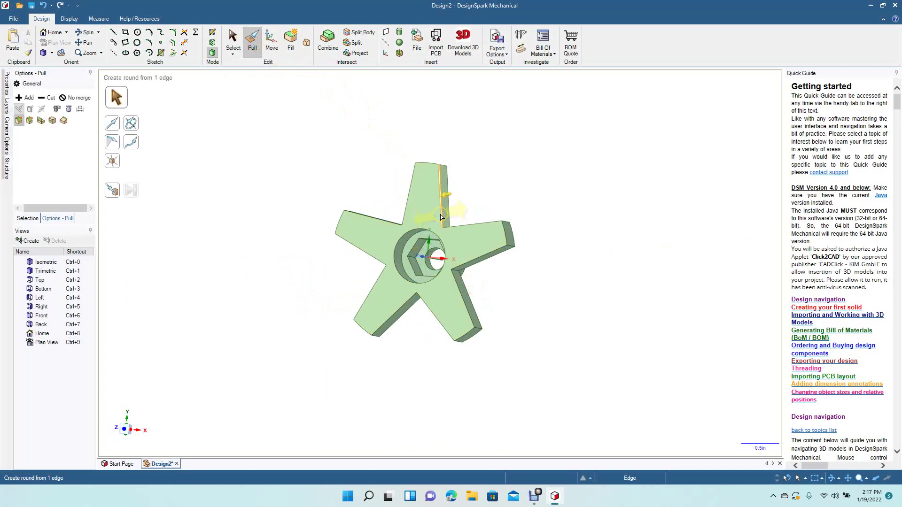
pyautogui.doubleClick(440, 216)
pyautogui.doubleClick(441, 216)
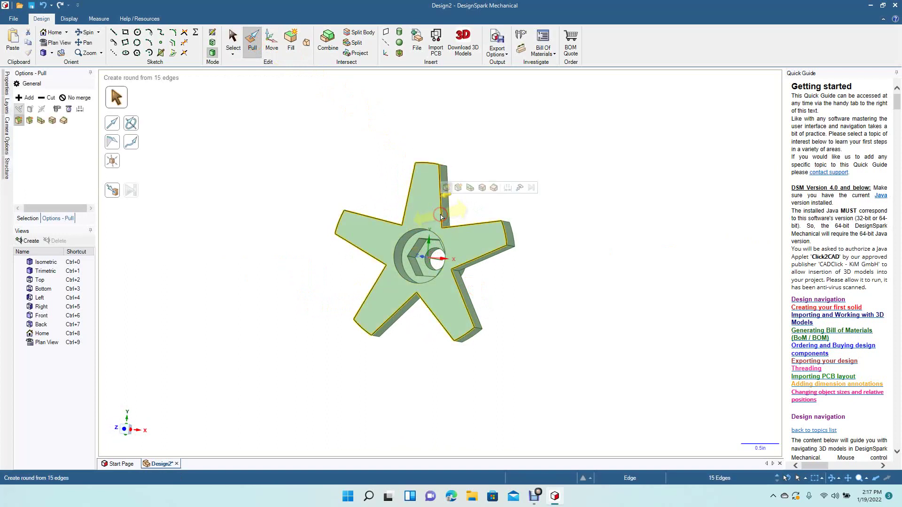
pyautogui.moveTo(435, 221); pyautogui.dragTo(438, 222)
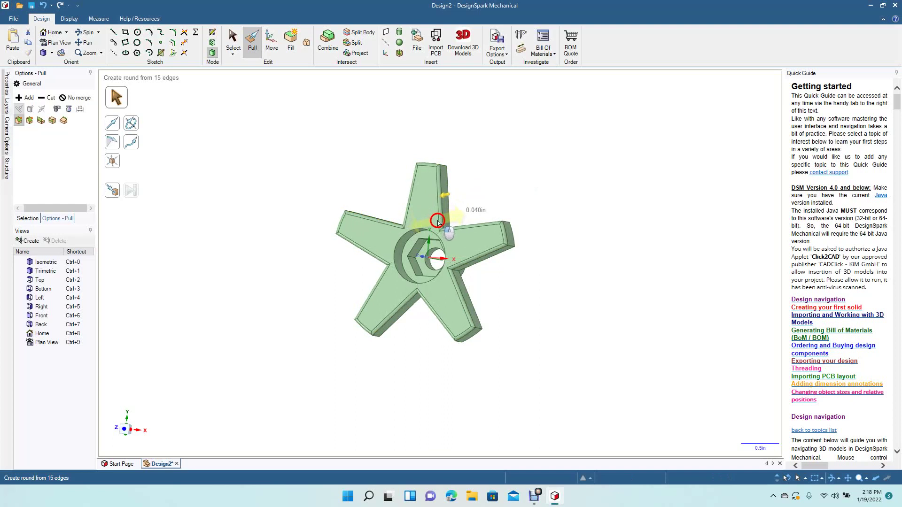
pyautogui.moveTo(438, 223); pyautogui.dragTo(438, 222)
pyautogui.click(233, 42)
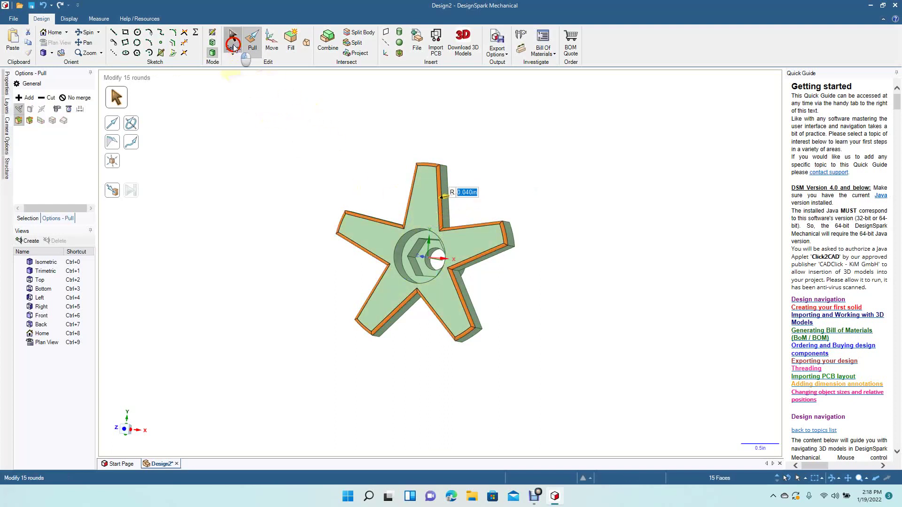
pyautogui.click(259, 108)
# Step: Round the whole outer edge loop of the arms' back face, on the hub side, with a radius of 0.04 in
pyautogui.click(85, 32)
pyautogui.moveTo(358, 256); pyautogui.dragTo(192, 273)
pyautogui.click(252, 41)
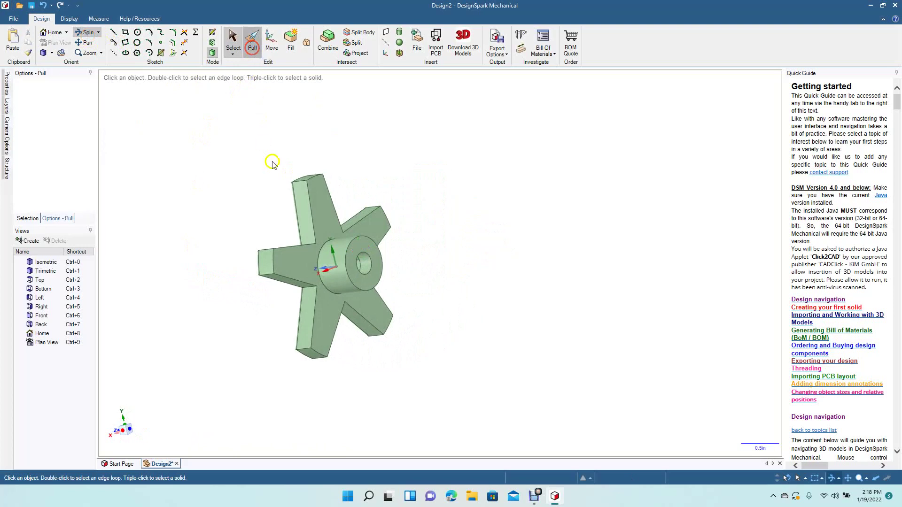
pyautogui.doubleClick(310, 213)
pyautogui.moveTo(309, 213); pyautogui.dragTo(306, 219)
pyautogui.click(230, 39)
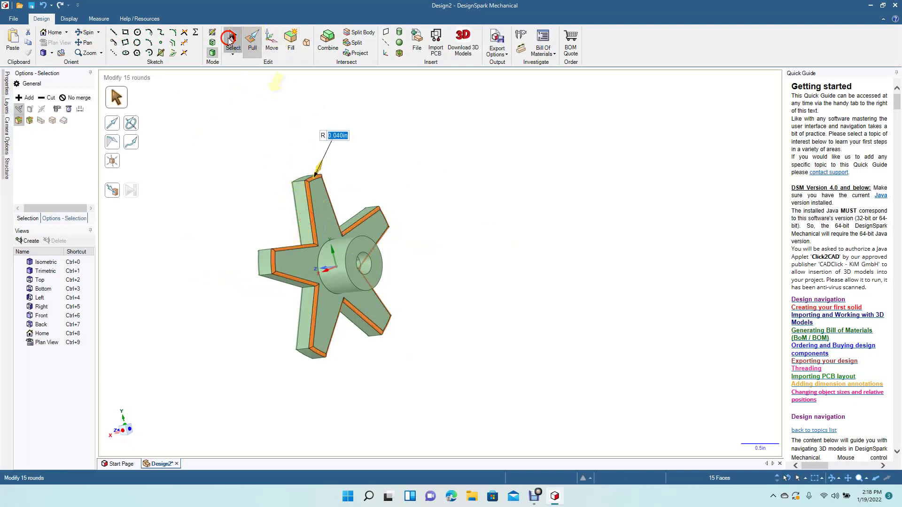
pyautogui.click(216, 139)
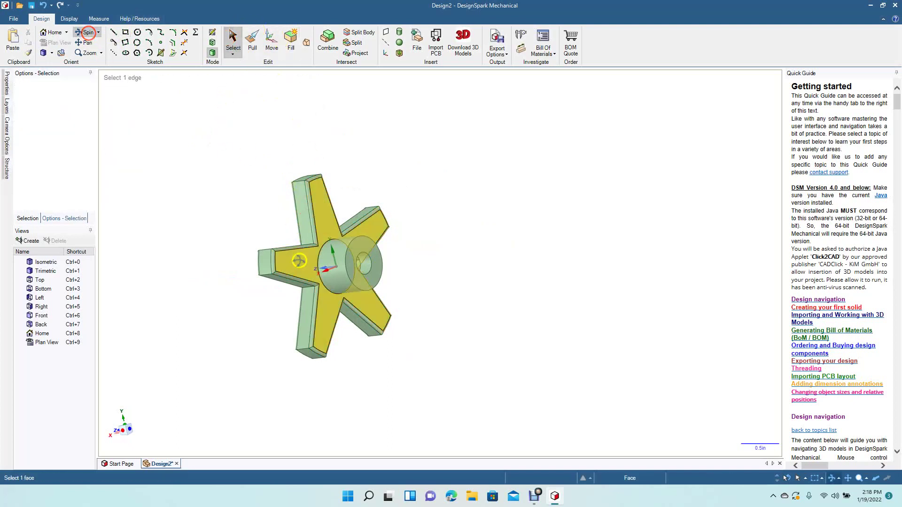
pyautogui.moveTo(231, 275); pyautogui.dragTo(228, 304)
pyautogui.click(252, 40)
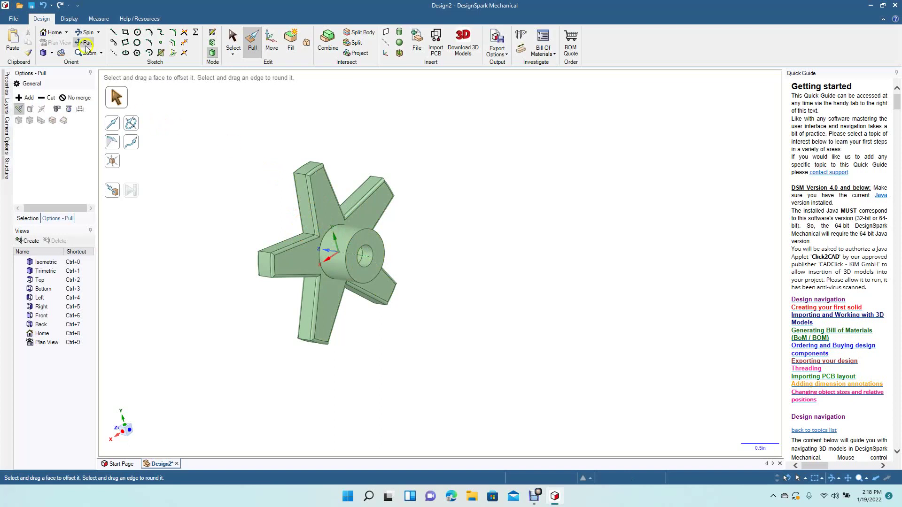
pyautogui.click(85, 32)
pyautogui.moveTo(417, 198); pyautogui.dragTo(354, 269)
pyautogui.click(250, 38)
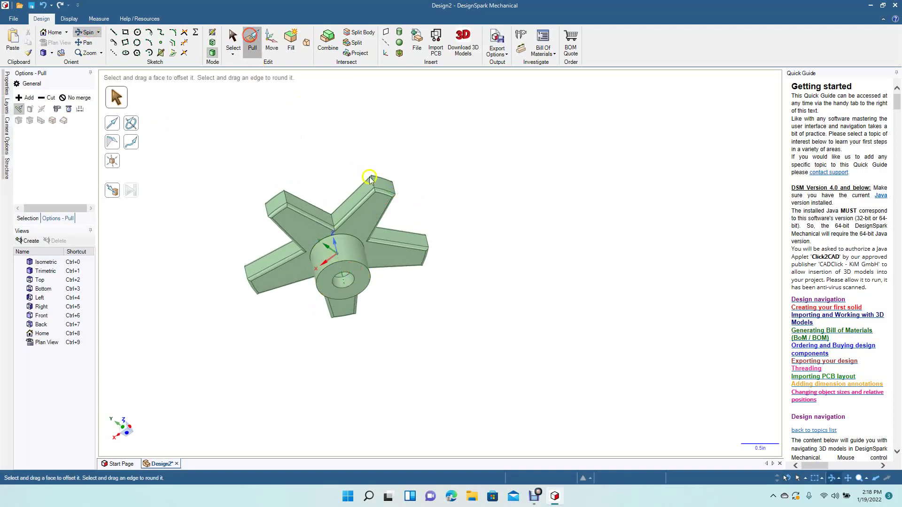
pyautogui.click(345, 237)
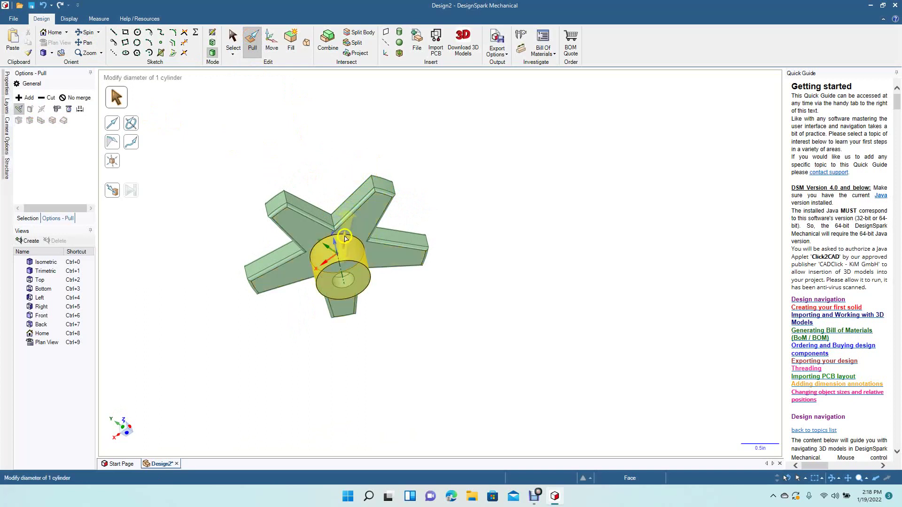
pyautogui.click(347, 237)
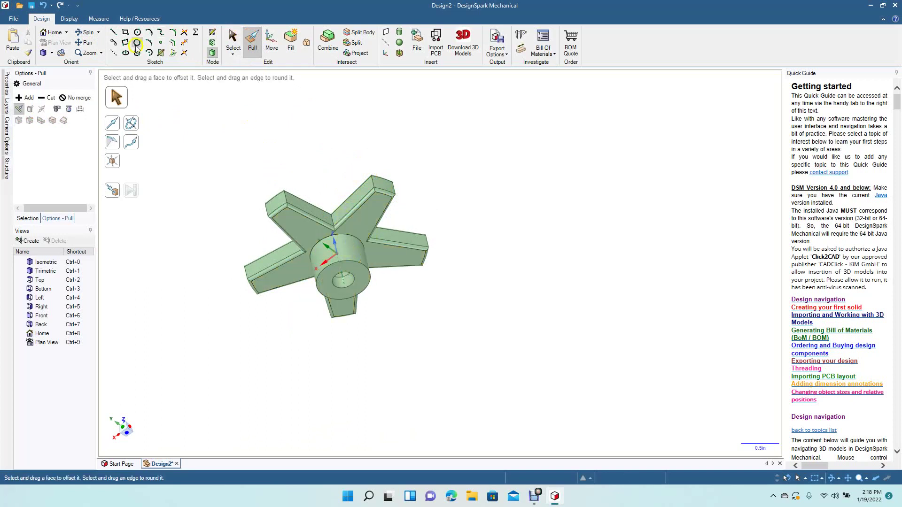
# Step: Round the front rim of the large circular recess in the middle of the knob
pyautogui.click(81, 36)
pyautogui.moveTo(229, 304); pyautogui.dragTo(332, 392)
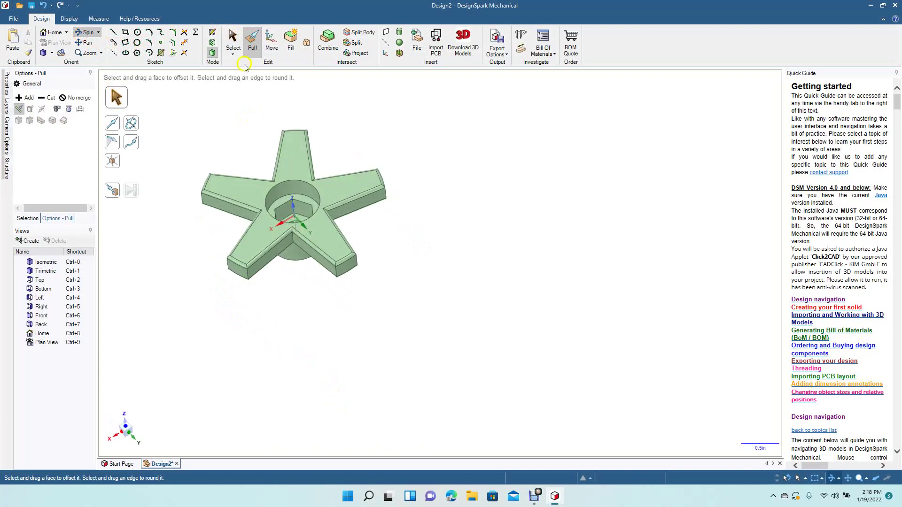
pyautogui.click(253, 45)
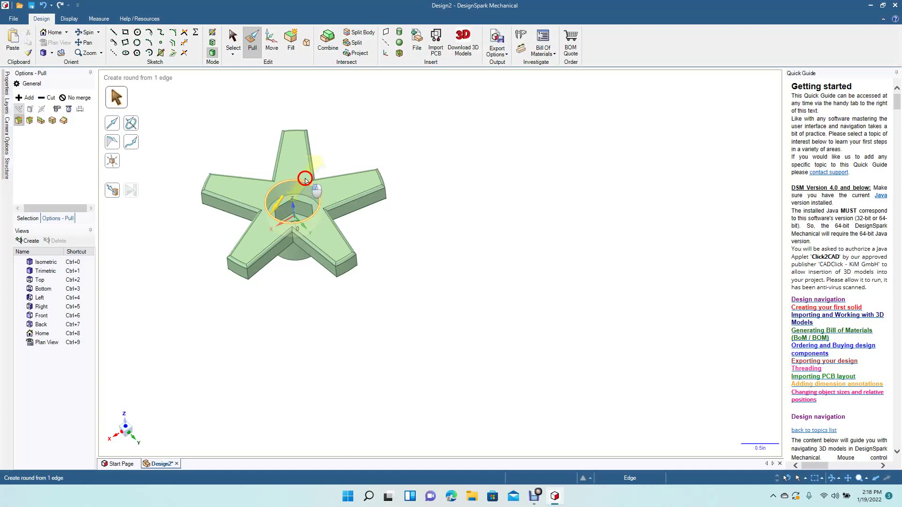
pyautogui.moveTo(304, 174); pyautogui.dragTo(303, 188)
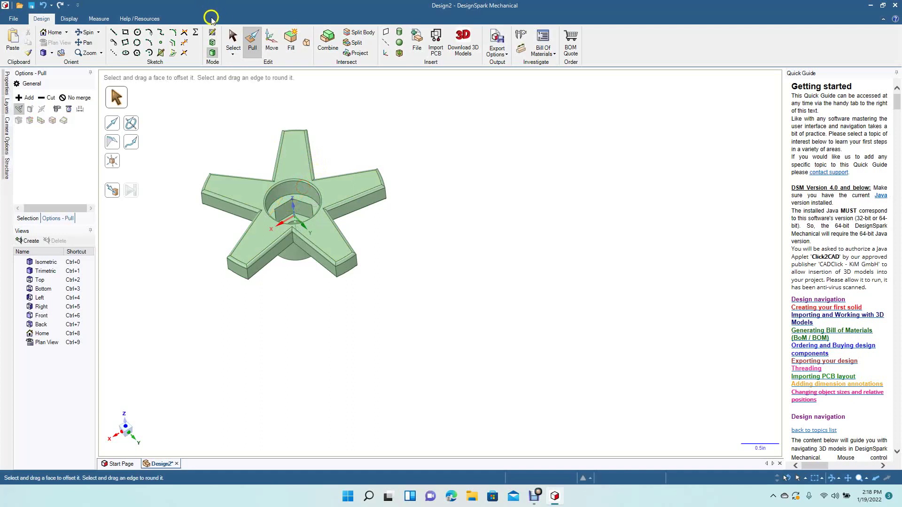
# Step: Examine the circular recess and hexagonal pocket in the middle of the knob up close
pyautogui.click(231, 36)
pyautogui.click(238, 212)
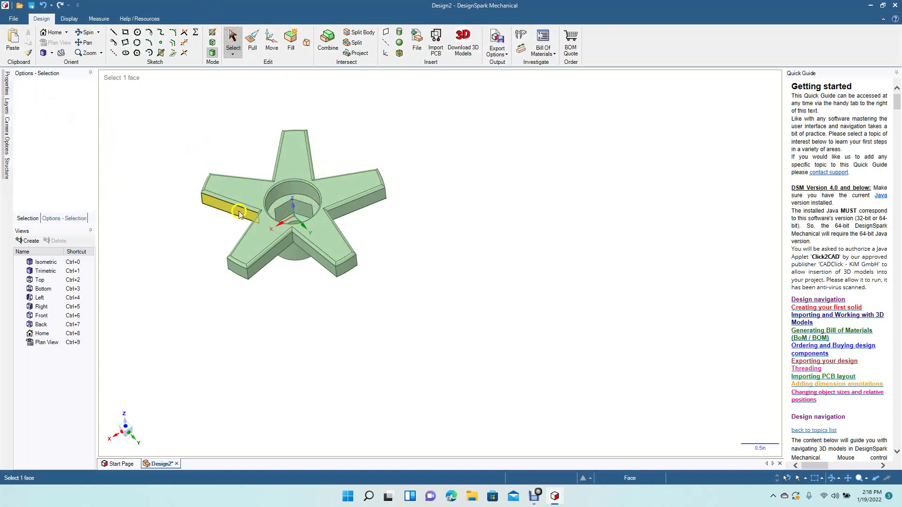
pyautogui.scroll(5, 246, 210)
pyautogui.click(84, 41)
pyautogui.moveTo(292, 221); pyautogui.dragTo(455, 328)
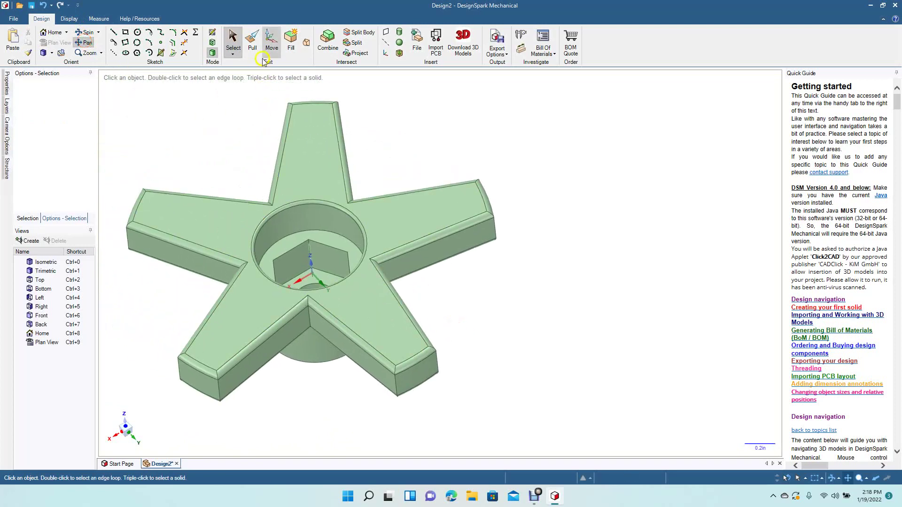
pyautogui.click(252, 40)
pyautogui.click(286, 238)
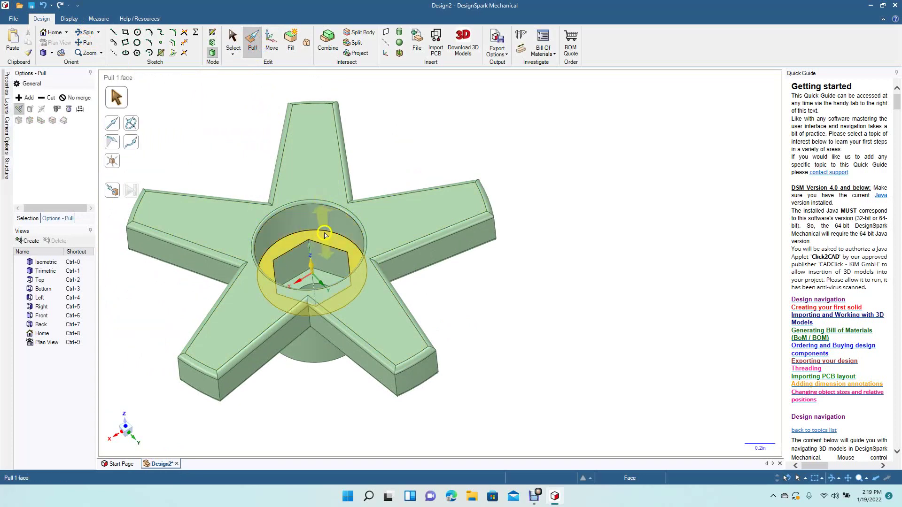
pyautogui.click(232, 40)
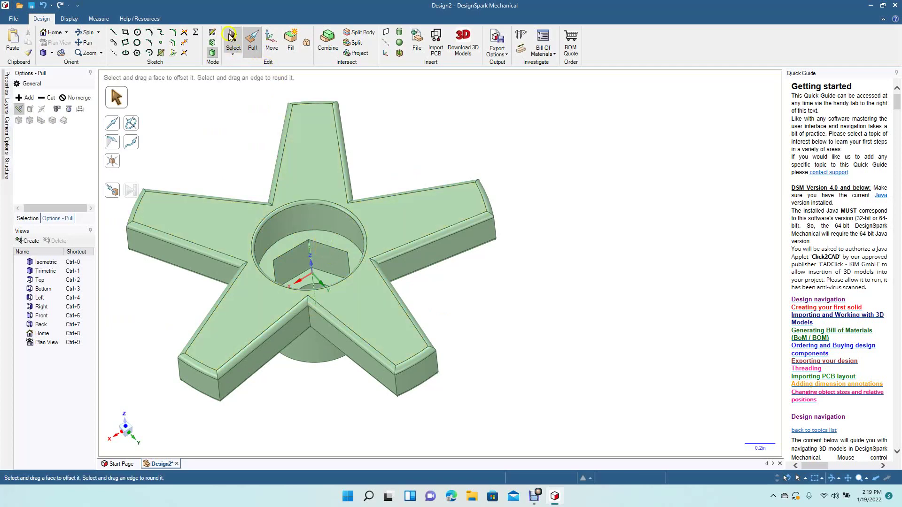
pyautogui.click(466, 120)
# Step: Round the inner corner edge where two adjacent arms meet at the hub
pyautogui.click(88, 33)
pyautogui.moveTo(190, 127); pyautogui.dragTo(240, 217)
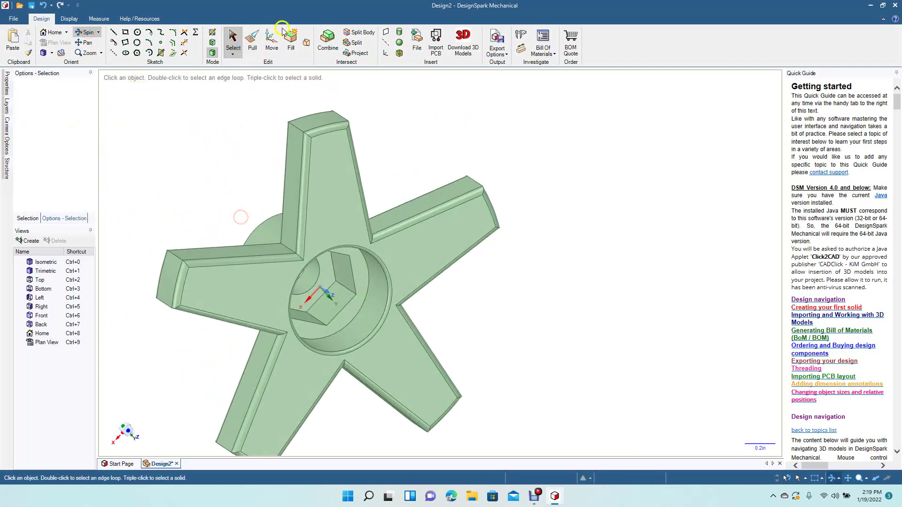
pyautogui.click(252, 40)
pyautogui.click(283, 246)
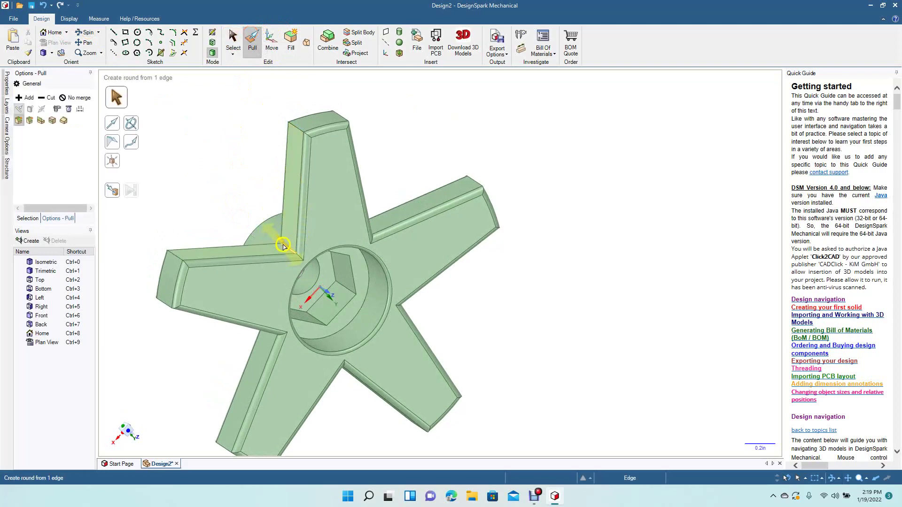
pyautogui.moveTo(283, 245); pyautogui.dragTo(257, 249)
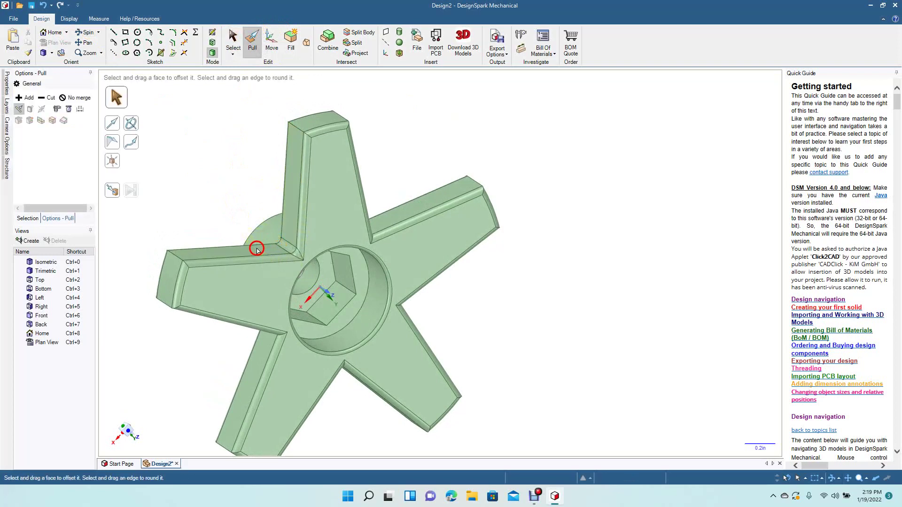
# Step: Round the inner corner edge of a second gap between adjacent arms
pyautogui.click(89, 32)
pyautogui.moveTo(199, 193); pyautogui.dragTo(247, 137)
pyautogui.click(252, 42)
pyautogui.click(296, 348)
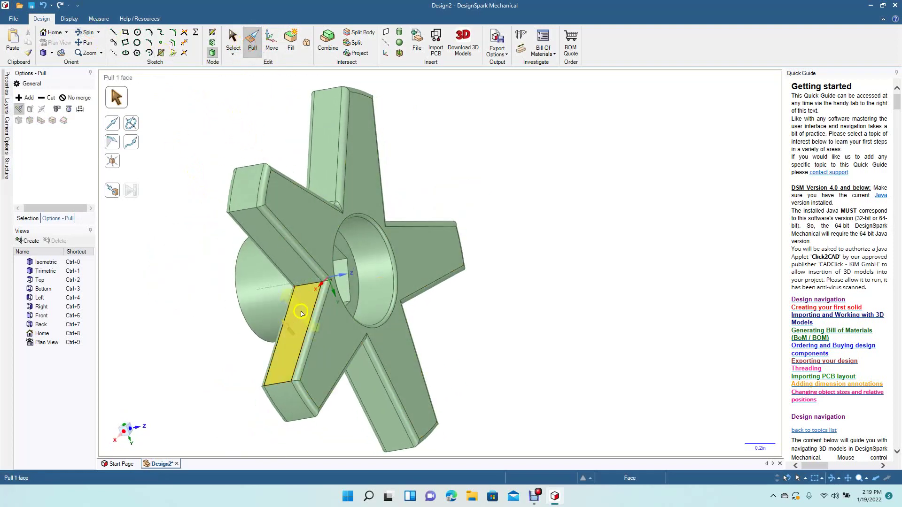
pyautogui.click(310, 284)
pyautogui.moveTo(310, 285); pyautogui.dragTo(302, 294)
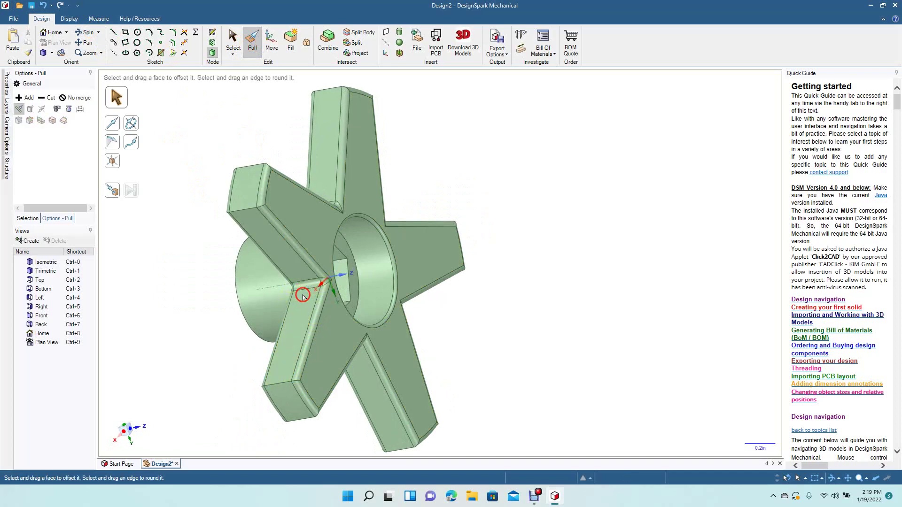
# Step: Round the inner corner edge of a third gap between adjacent arms
pyautogui.click(86, 31)
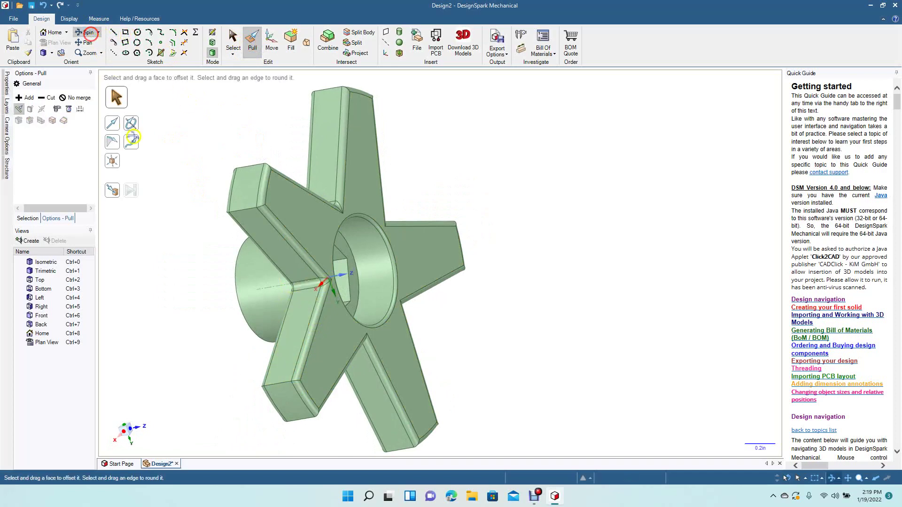
pyautogui.moveTo(153, 185); pyautogui.dragTo(123, 120)
pyautogui.click(253, 41)
pyautogui.moveTo(323, 307); pyautogui.dragTo(317, 317)
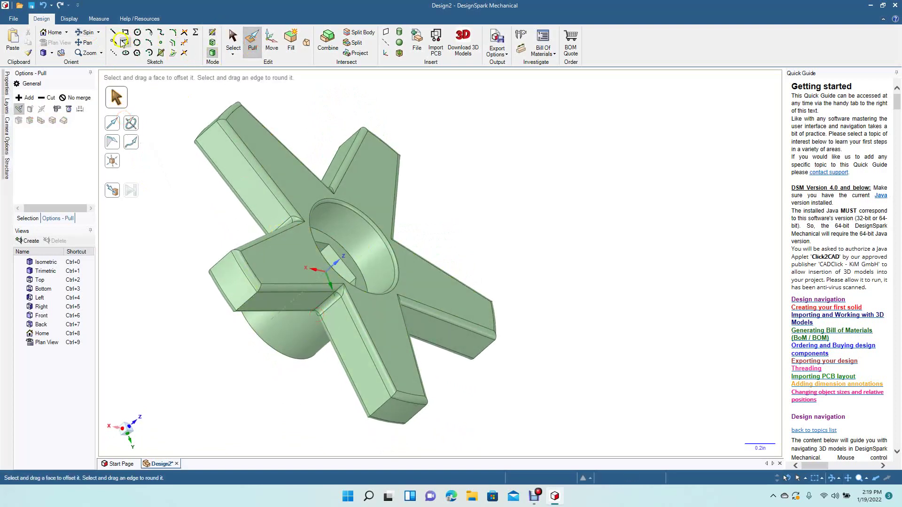
# Step: Round the inner corner edge of a fourth gap between adjacent arms
pyautogui.click(88, 31)
pyautogui.moveTo(164, 200); pyautogui.dragTo(103, 129)
pyautogui.click(252, 43)
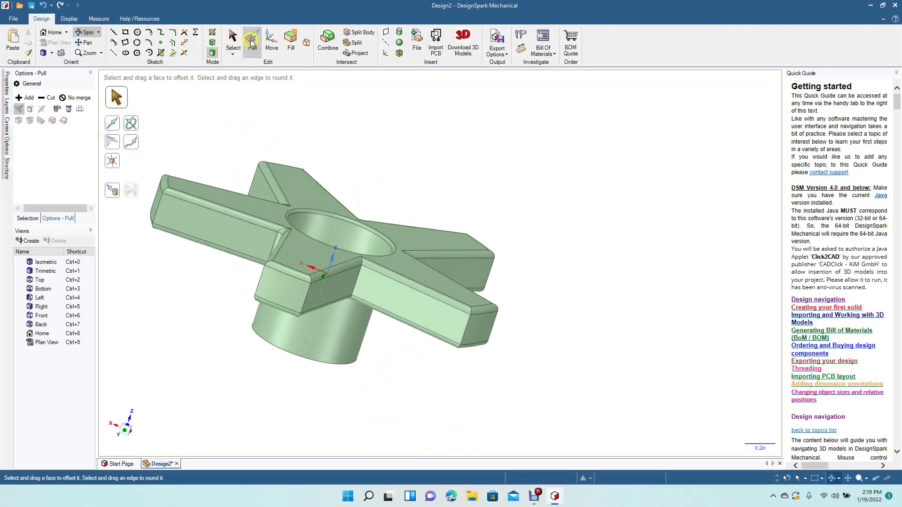
pyautogui.click(360, 280)
pyautogui.click(360, 281)
pyautogui.moveTo(361, 283); pyautogui.dragTo(365, 287)
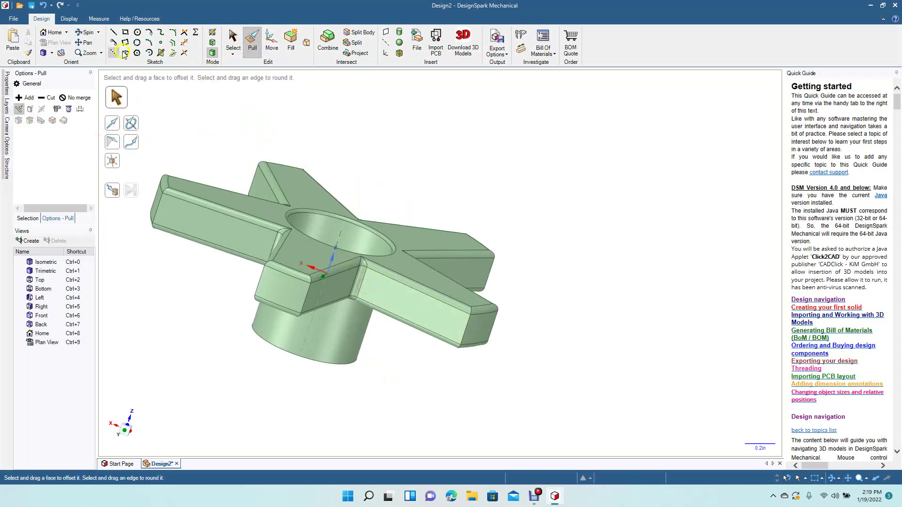
# Step: Round the inner corner edge of the last remaining gap between adjacent arms
pyautogui.click(87, 33)
pyautogui.moveTo(336, 187); pyautogui.dragTo(234, 191)
pyautogui.click(251, 47)
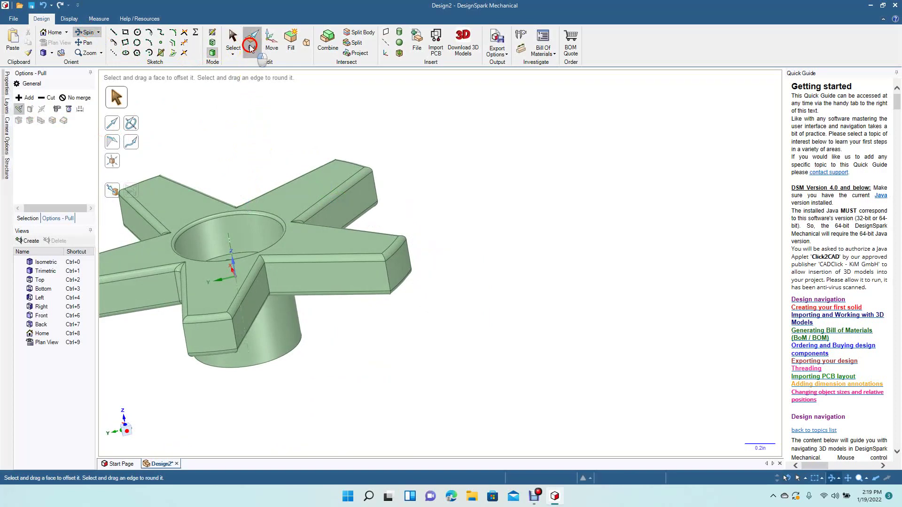
pyautogui.click(268, 278)
pyautogui.moveTo(268, 279); pyautogui.dragTo(277, 286)
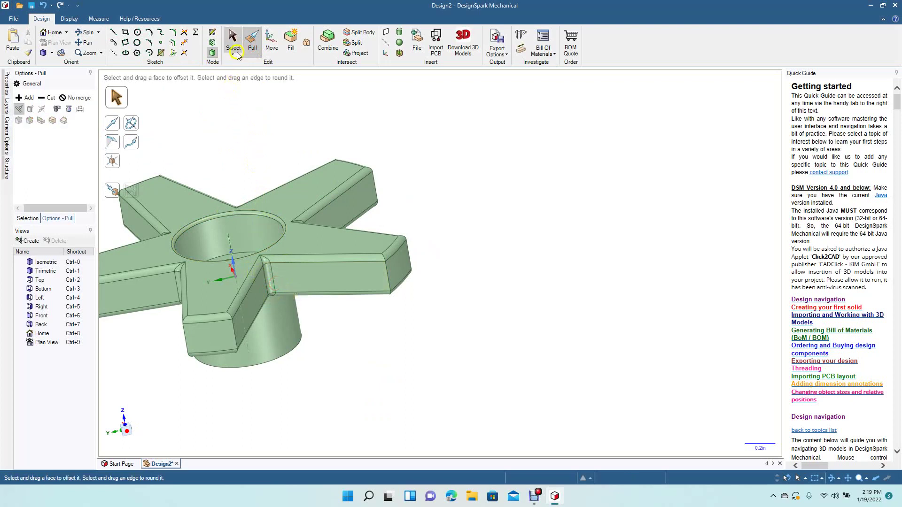
# Step: Round the outer circular edge at the free end of the protruding hub with a radius of 0.02 in
pyautogui.click(234, 47)
pyautogui.click(88, 44)
pyautogui.moveTo(197, 256); pyautogui.dragTo(353, 286)
pyautogui.click(87, 32)
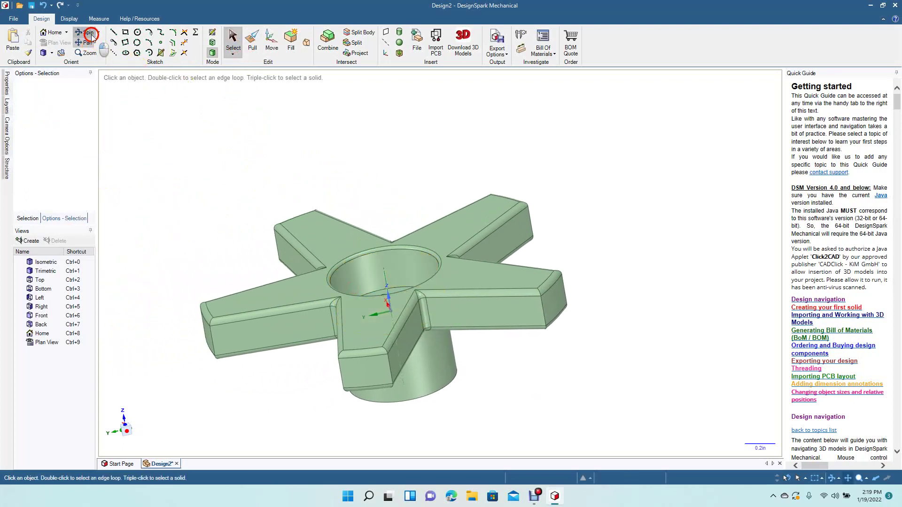
pyautogui.moveTo(161, 134); pyautogui.dragTo(265, 19)
pyautogui.click(252, 40)
pyautogui.click(384, 347)
pyautogui.moveTo(380, 352)
pyautogui.mouseDown()
pyautogui.moveTo(369, 345)
pyautogui.moveTo(388, 343)
pyautogui.mouseUp()
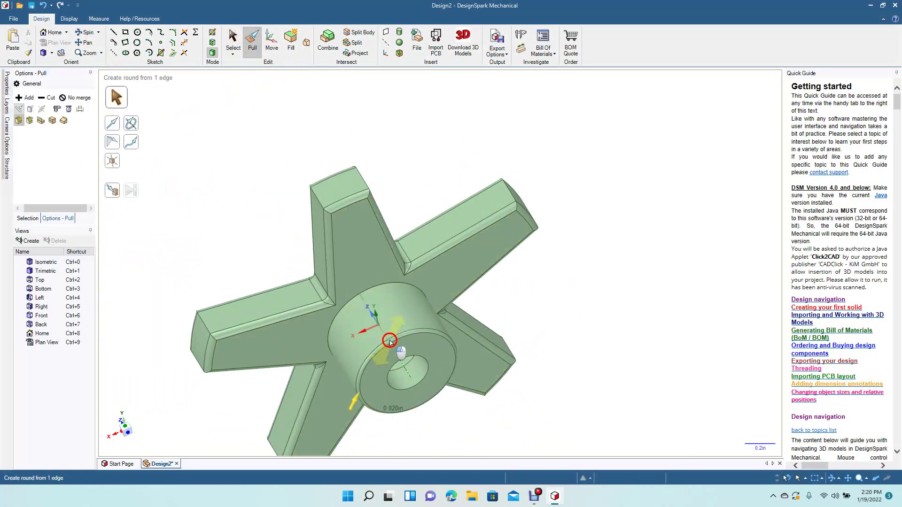
pyautogui.click(390, 341)
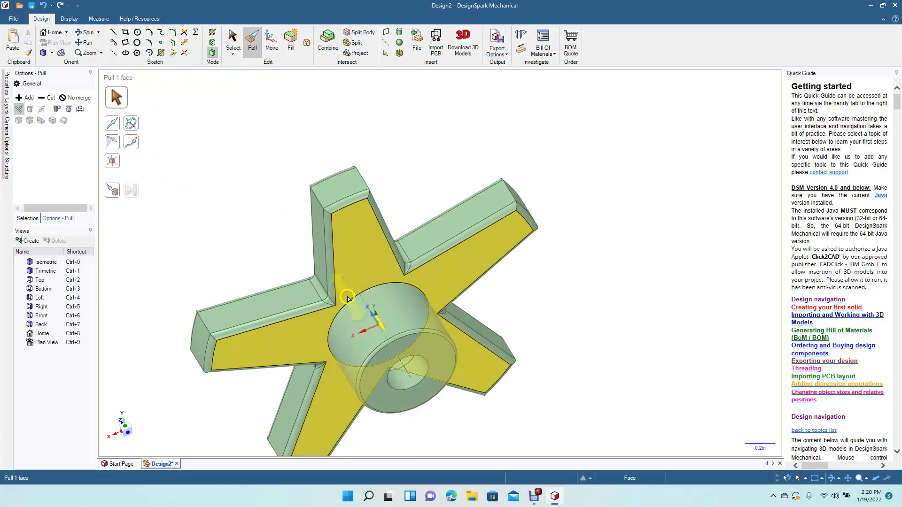
pyautogui.press('Escape')
pyautogui.click(233, 40)
pyautogui.click(224, 227)
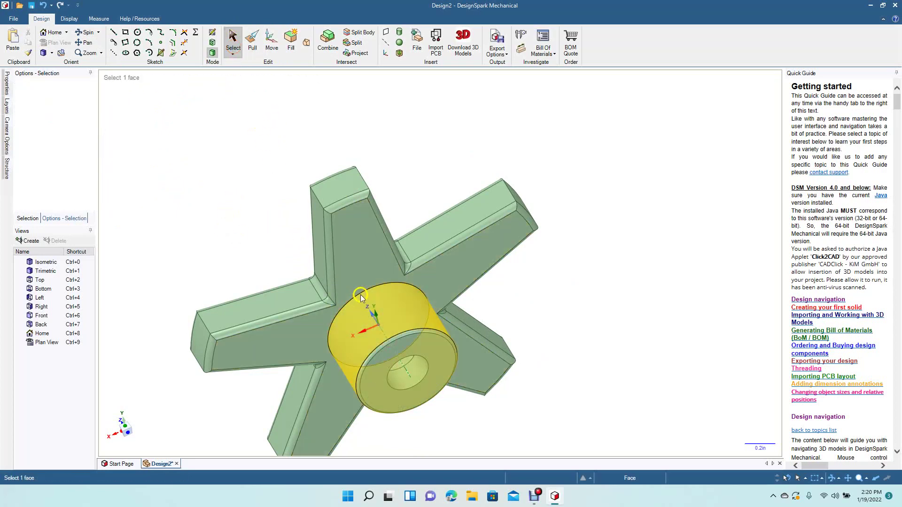
# Step: Round the centre hole's edge at the floor of the hexagonal pocket with a radius of 0.02 in
pyautogui.click(84, 33)
pyautogui.moveTo(221, 179); pyautogui.dragTo(72, 201)
pyautogui.click(389, 297)
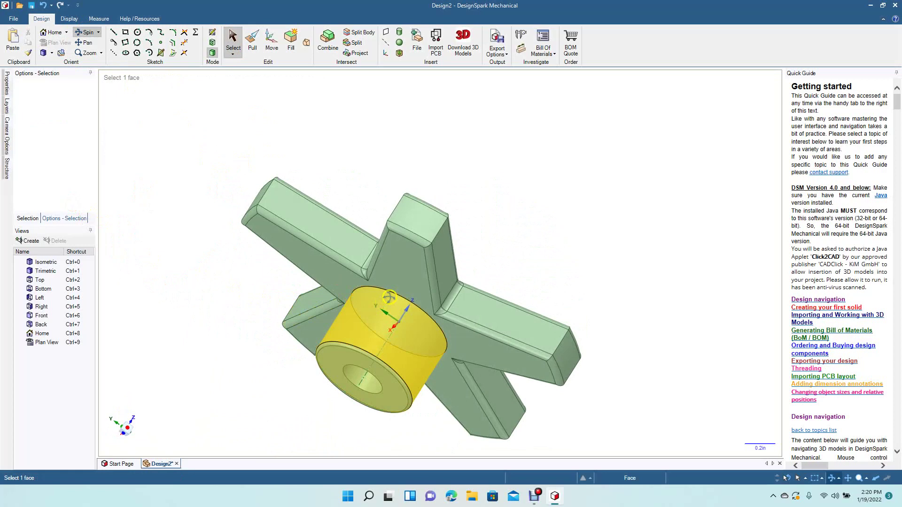
pyautogui.moveTo(205, 228); pyautogui.dragTo(254, 215)
pyautogui.moveTo(261, 167); pyautogui.dragTo(86, 354, button='middle')
pyautogui.click(252, 49)
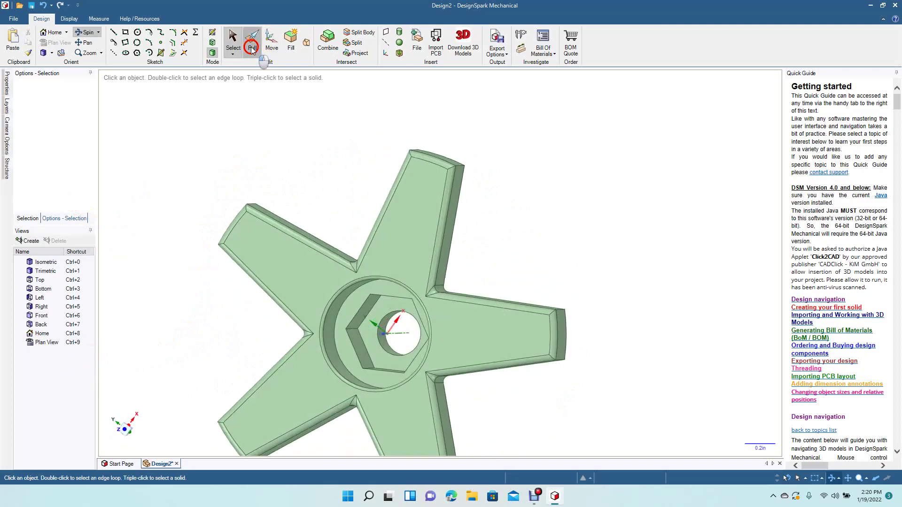
pyautogui.click(389, 320)
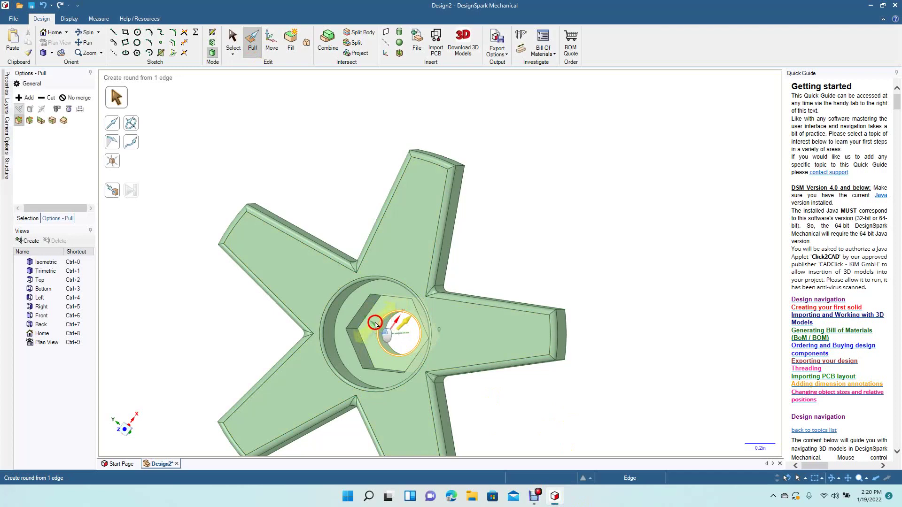
pyautogui.moveTo(375, 324); pyautogui.dragTo(390, 309)
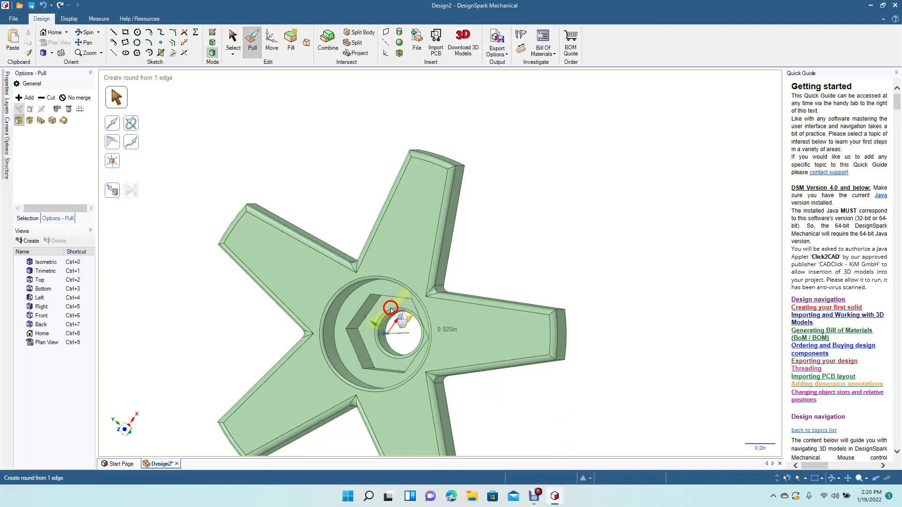
# Step: Round the centre hole's edge on the free end face of the protruding hub
pyautogui.click(88, 34)
pyautogui.moveTo(563, 292); pyautogui.dragTo(390, 296)
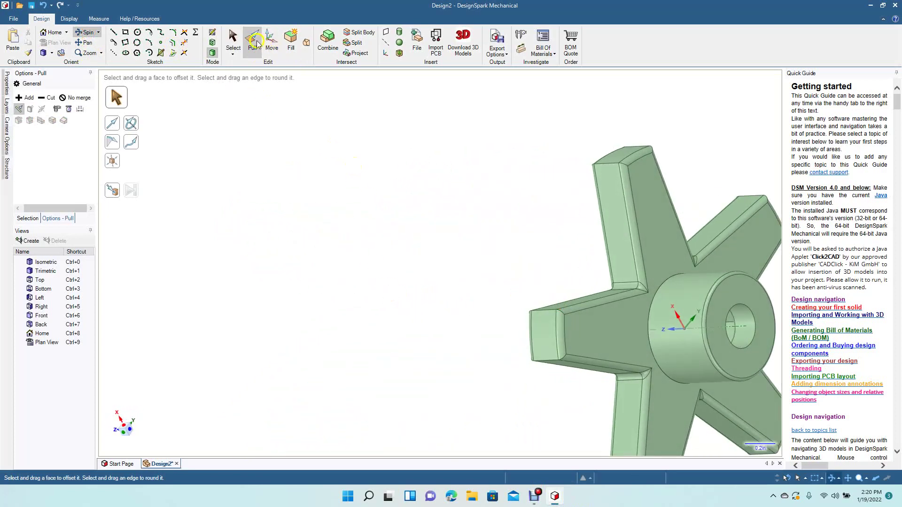
pyautogui.click(741, 311)
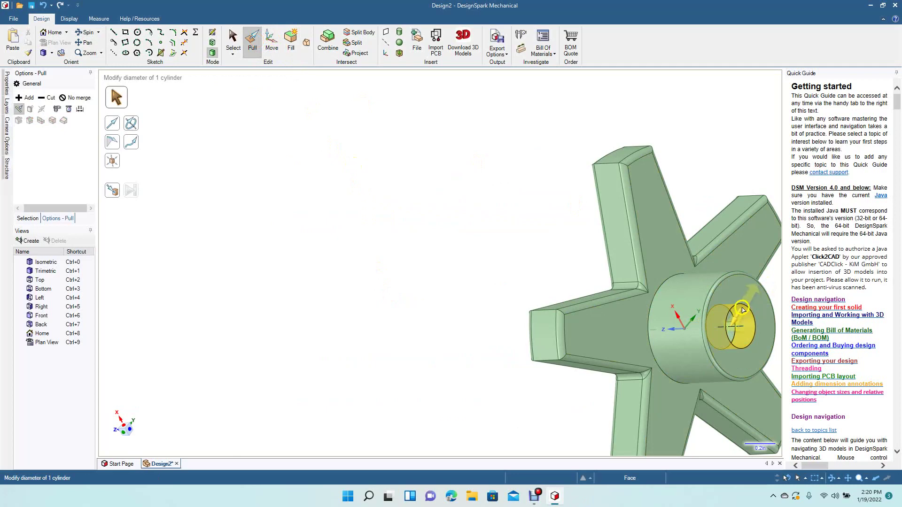
pyautogui.click(744, 309)
pyautogui.moveTo(744, 309); pyautogui.dragTo(728, 312)
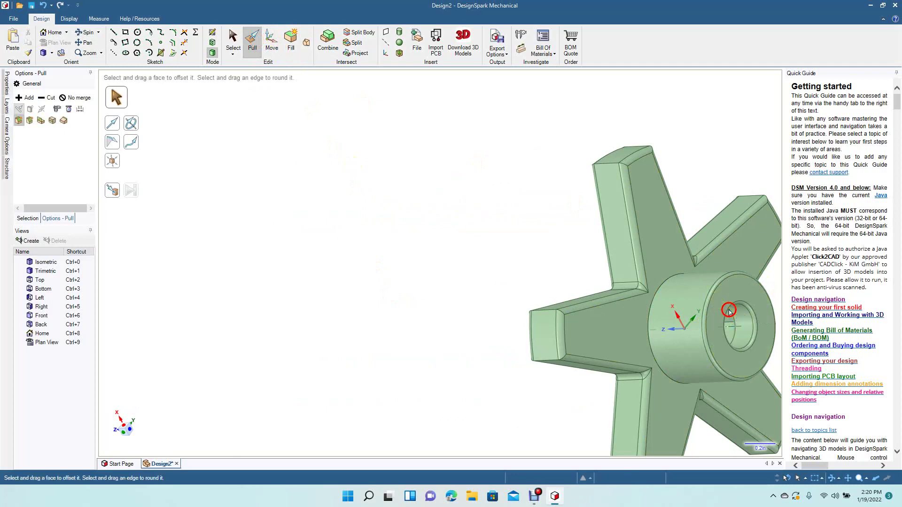
pyautogui.click(674, 310)
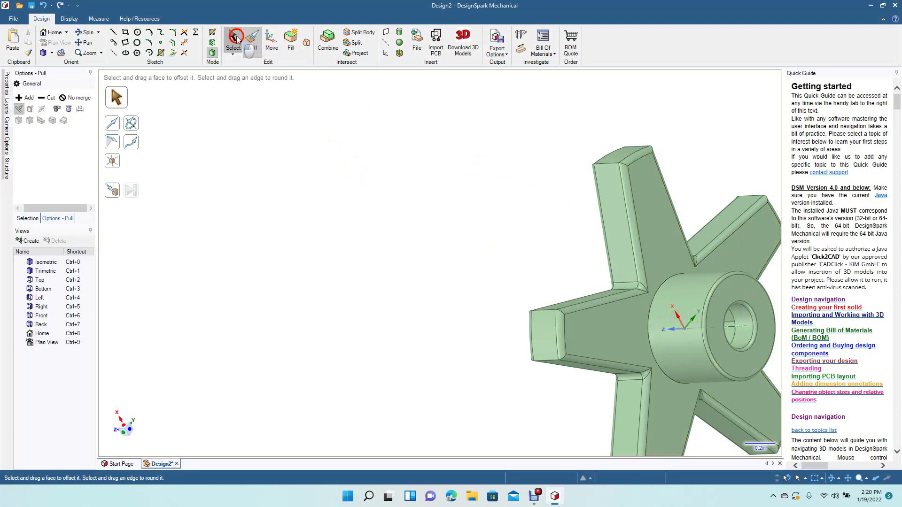
pyautogui.click(234, 40)
# Step: Examine the finished knob's front face, hexagonal pocket and rounded edges in the Top view and at an angle, ending in the Top view
pyautogui.click(54, 54)
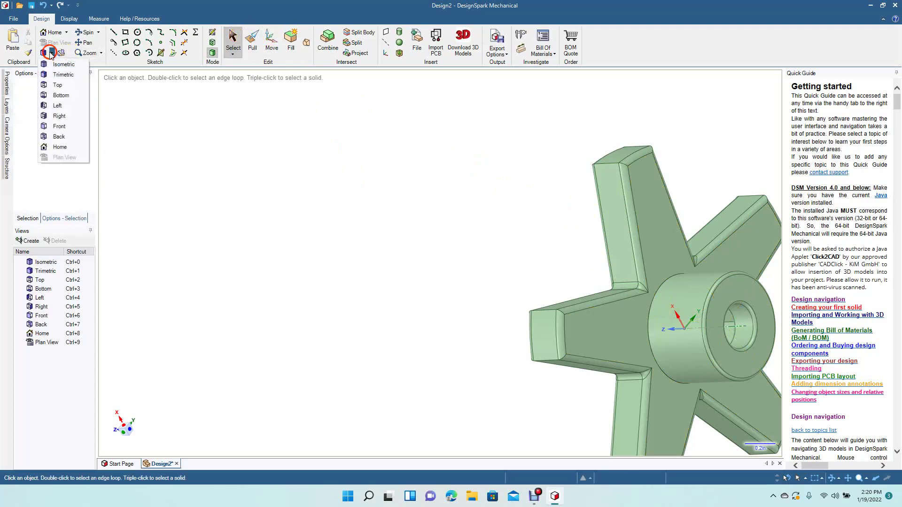
pyautogui.click(64, 84)
pyautogui.click(358, 238)
pyautogui.click(171, 106)
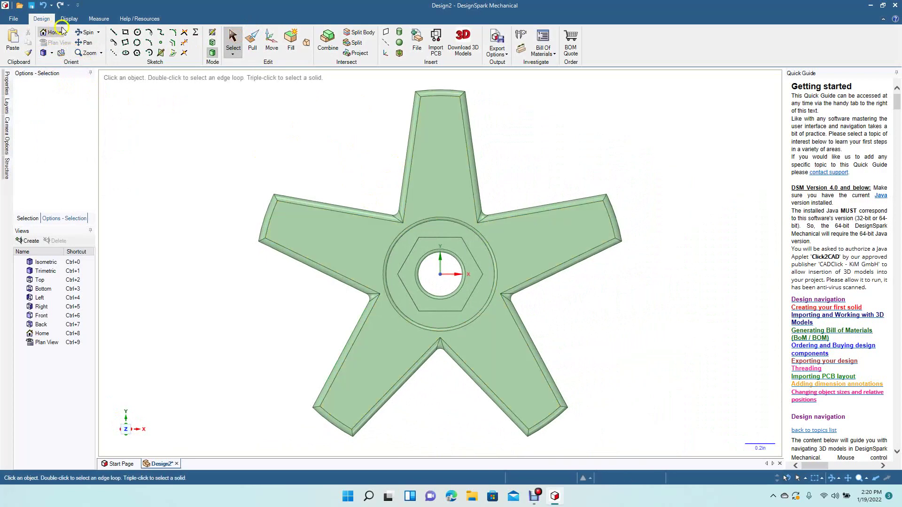
pyautogui.moveTo(196, 225); pyautogui.dragTo(171, 213, button='middle')
pyautogui.click(449, 252)
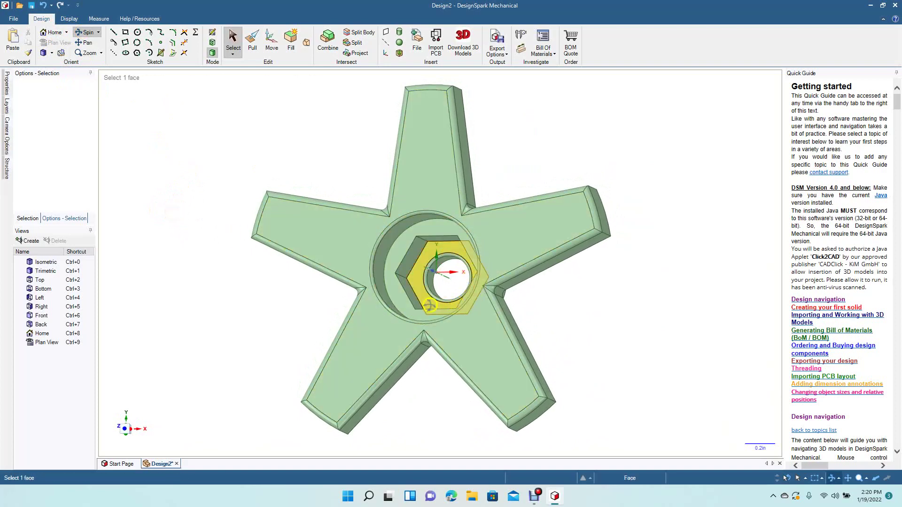
pyautogui.click(274, 324)
pyautogui.moveTo(268, 321); pyautogui.dragTo(393, 369, button='middle')
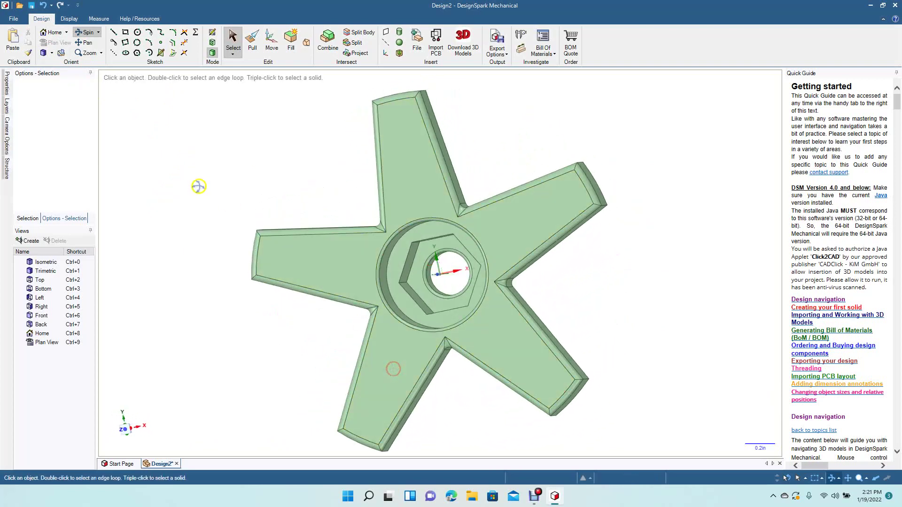
pyautogui.click(51, 53)
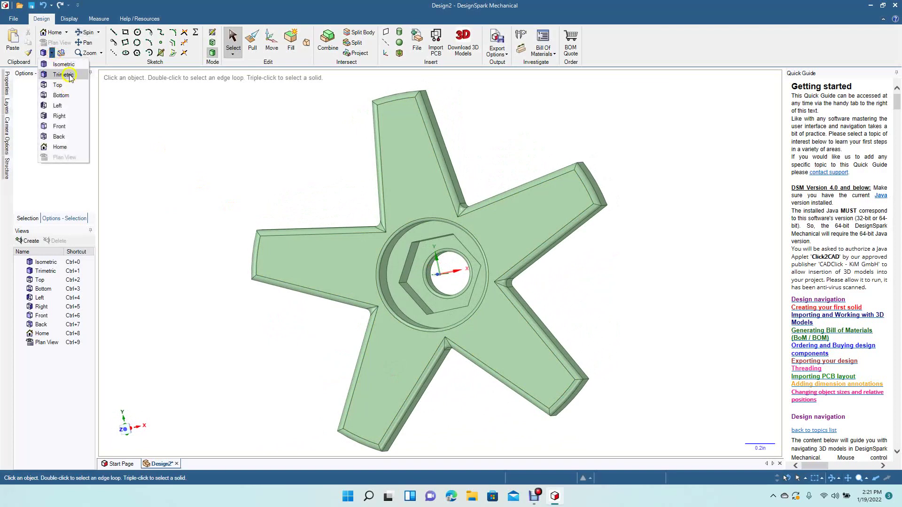
pyautogui.click(61, 85)
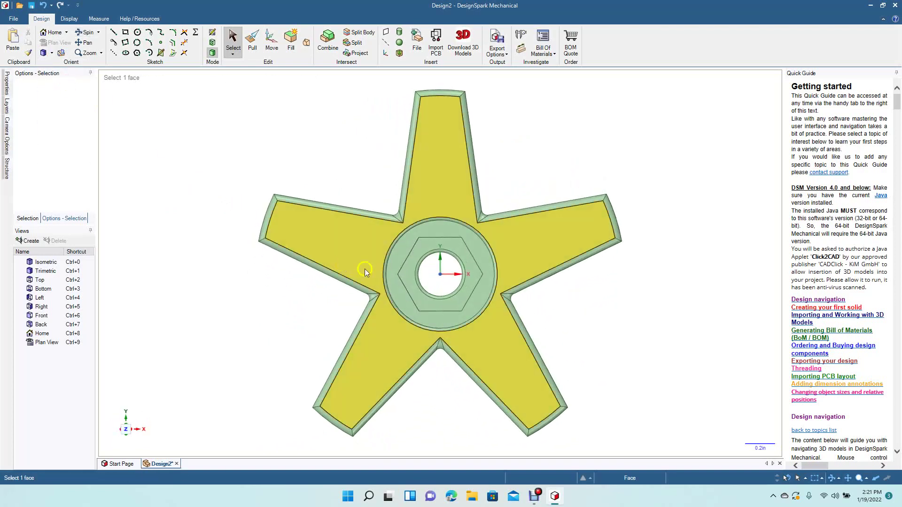